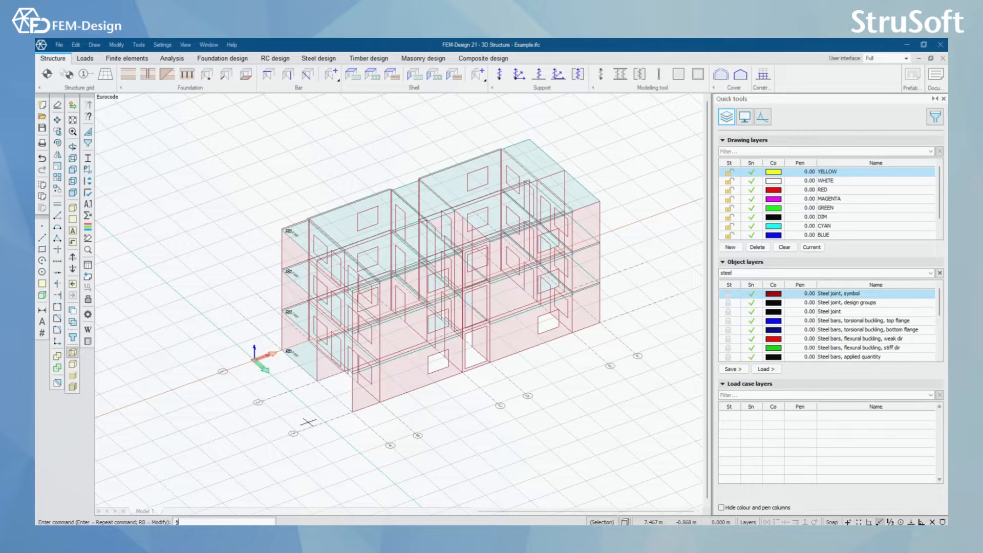
# Step: Review the building's lettered and numbered axes and its storey levels, including the Axis and Storeys tool settings
pyautogui.scroll(2, 303, 441)
pyautogui.keyDown('alt'); pyautogui.moveTo(298, 425); pyautogui.dragTo(322, 433, button='middle'); pyautogui.keyUp('alt')
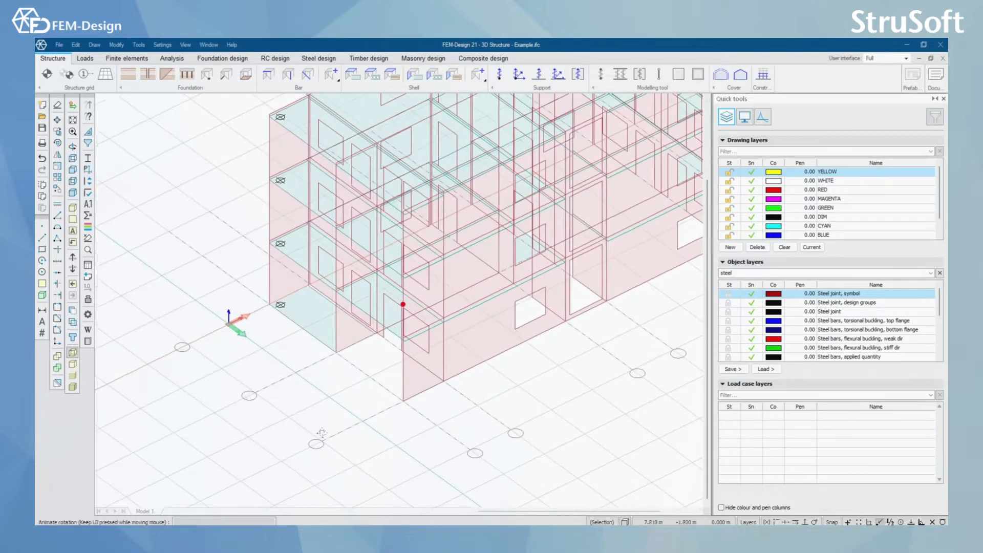
pyautogui.click(84, 75)
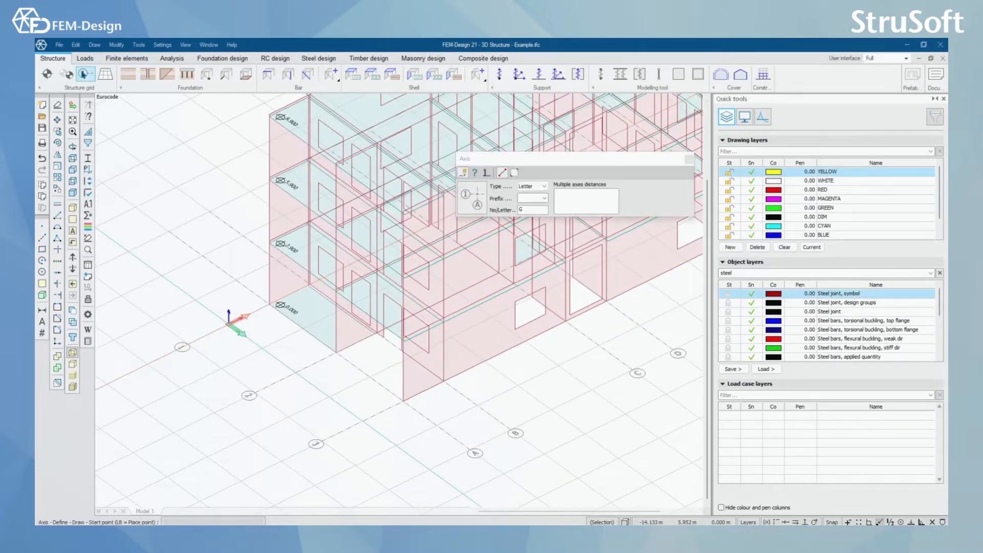
pyautogui.click(689, 160)
pyautogui.click(47, 74)
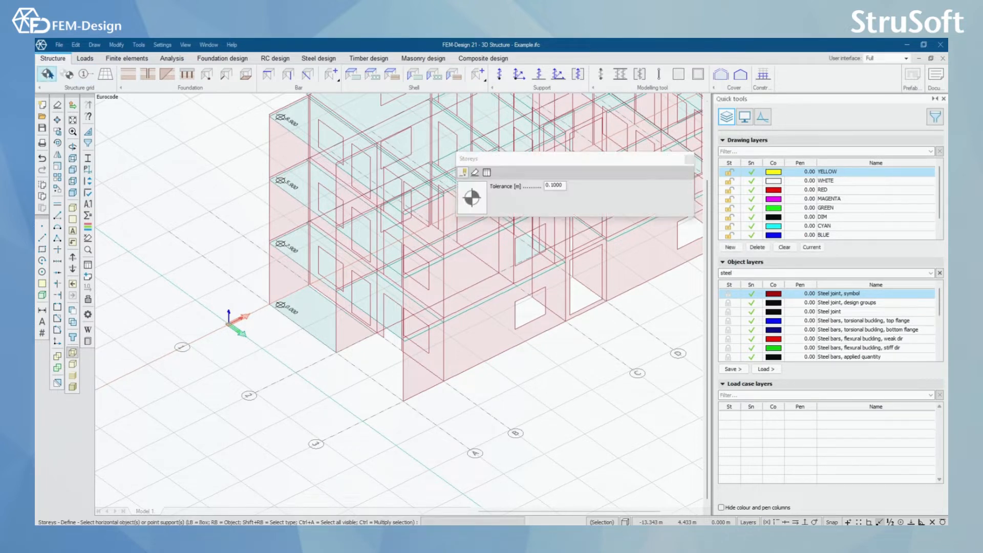
pyautogui.click(688, 163)
# Step: Examine the upper corner of the building where the slab edges meet the wall planes, looking for gaps and overhangs
pyautogui.scroll(-3, 465, 364)
pyautogui.moveTo(463, 367); pyautogui.dragTo(382, 409, button='middle')
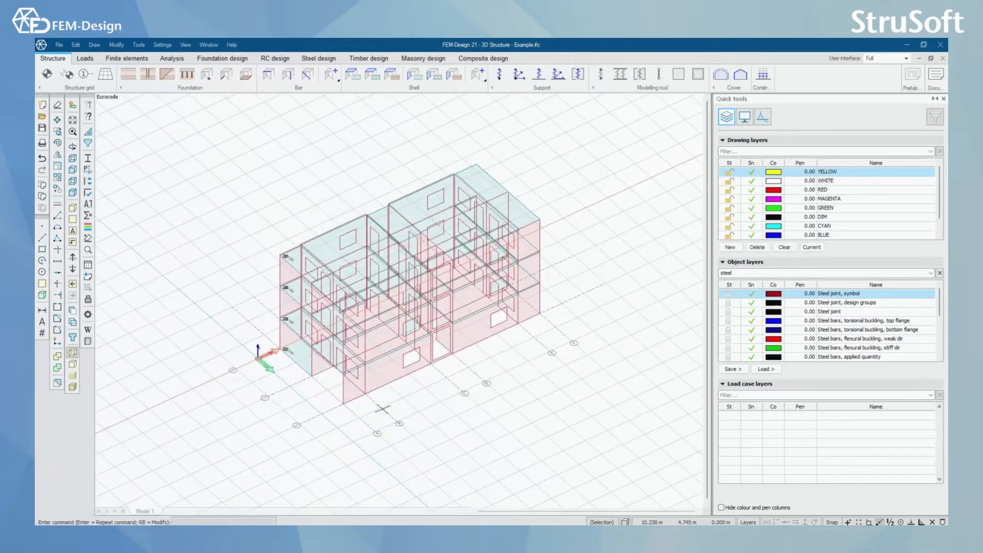
pyautogui.scroll(3, 333, 414)
pyautogui.keyDown('shift'); pyautogui.moveTo(277, 408); pyautogui.dragTo(504, 389, button='middle'); pyautogui.keyUp('shift')
pyautogui.scroll(-3, 533, 361)
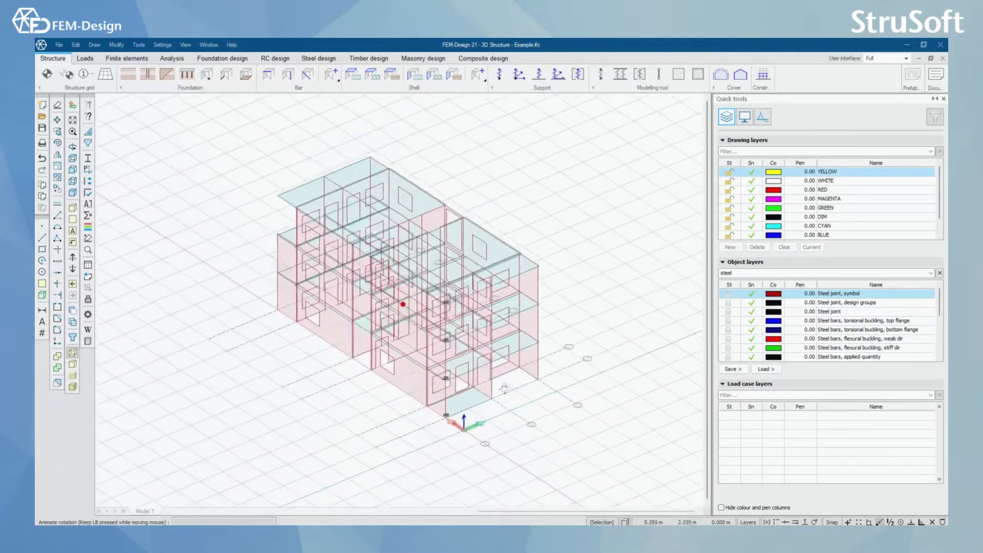
pyautogui.scroll(5, 532, 338)
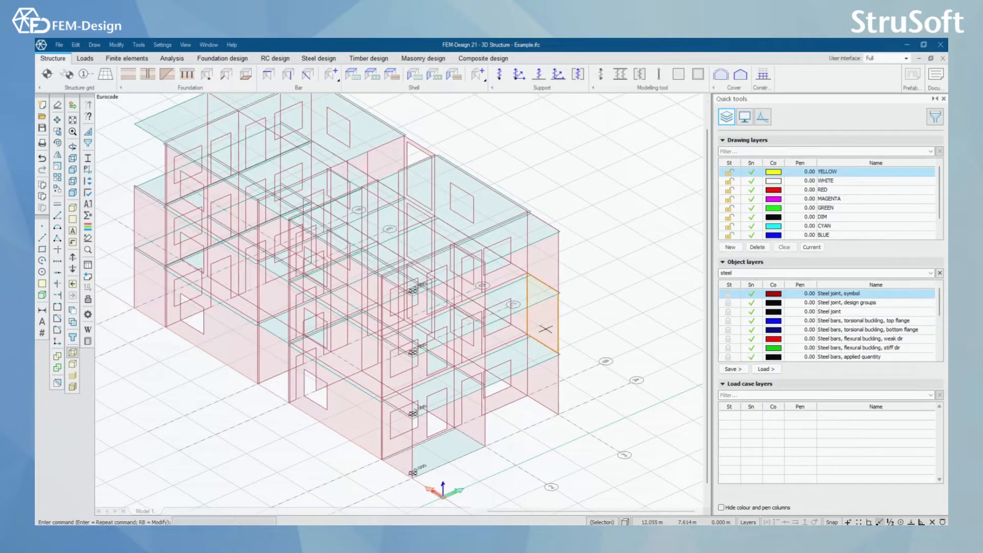
pyautogui.scroll(4, 546, 329)
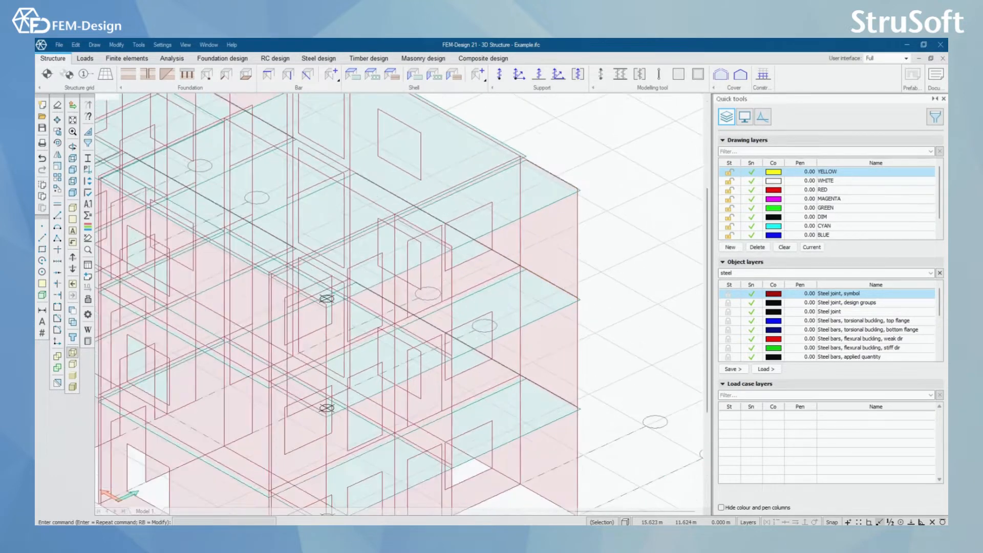
pyautogui.scroll(5, 543, 264)
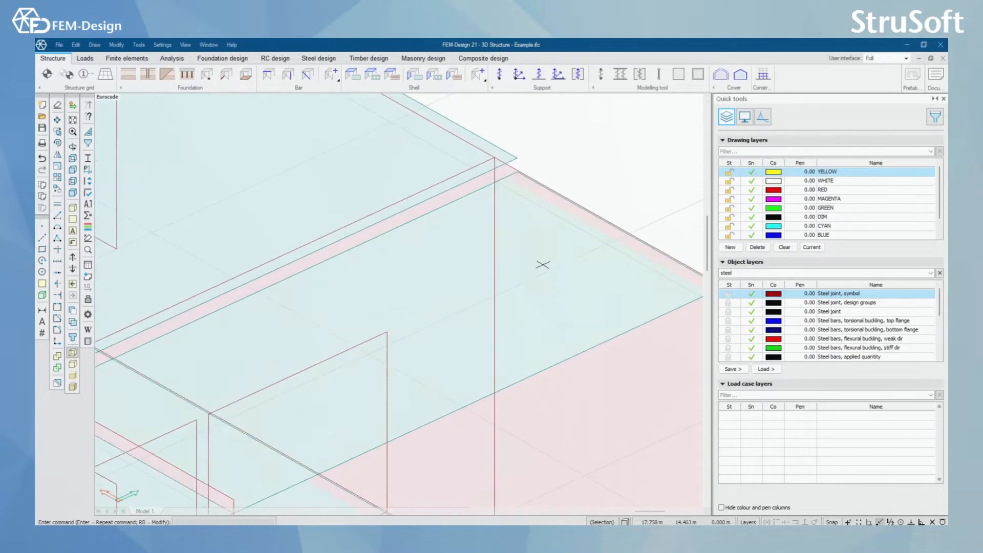
pyautogui.keyDown('shift'); pyautogui.moveTo(543, 265); pyautogui.dragTo(551, 261, button='middle'); pyautogui.keyUp('shift')
pyautogui.moveTo(533, 215); pyautogui.dragTo(531, 376, button='middle')
pyautogui.scroll(3, 495, 260)
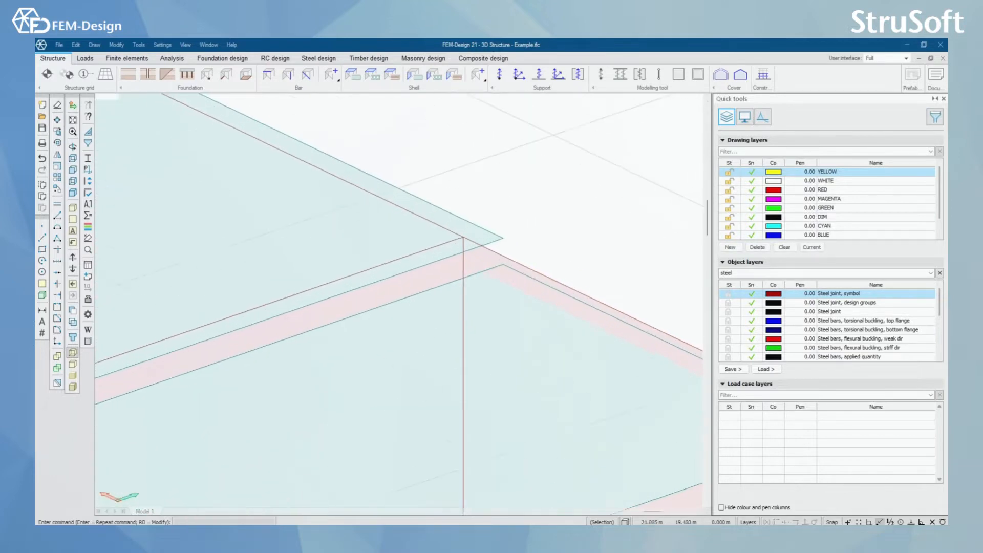
pyautogui.scroll(-5, 501, 324)
pyautogui.keyDown('shift'); pyautogui.moveTo(500, 324); pyautogui.dragTo(505, 335, button='middle'); pyautogui.keyUp('shift')
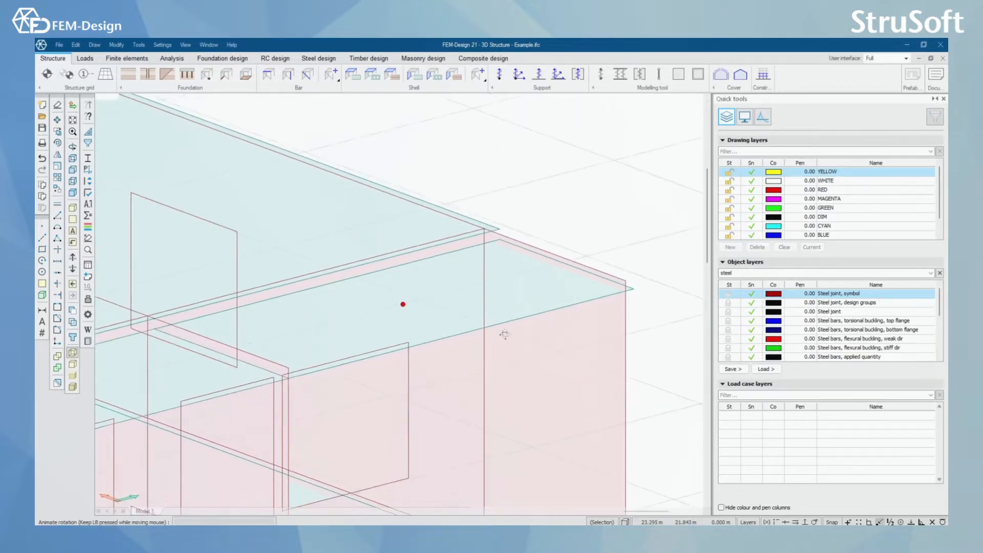
pyautogui.moveTo(526, 258); pyautogui.dragTo(553, 276, button='middle')
pyautogui.scroll(3, 527, 269)
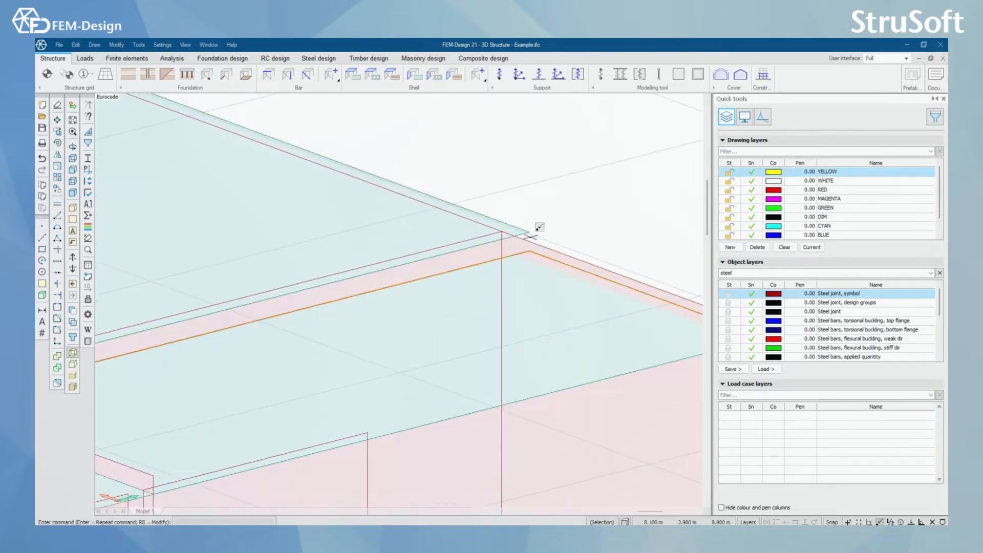
pyautogui.scroll(-5, 540, 237)
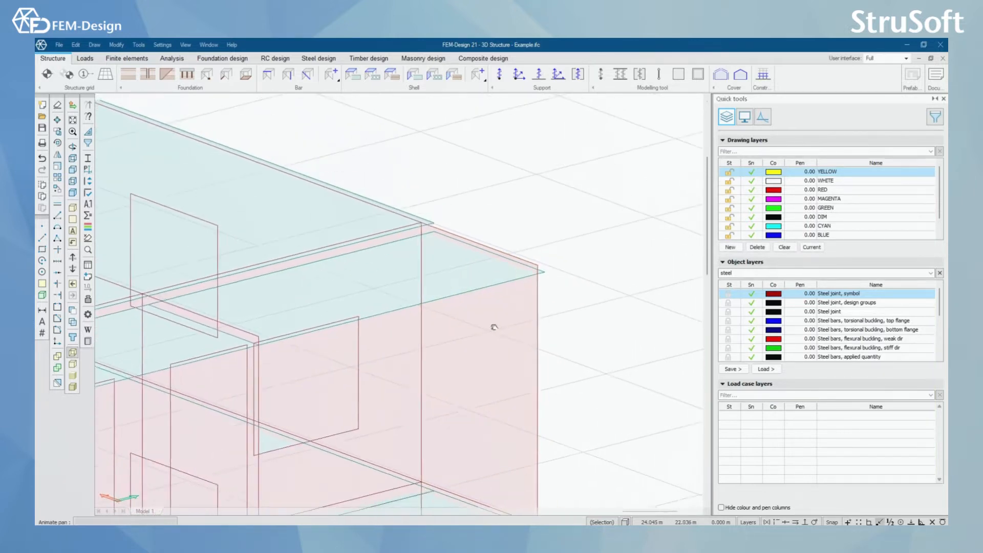
pyautogui.scroll(3, 497, 291)
pyautogui.moveTo(447, 293); pyautogui.dragTo(461, 297, button='middle')
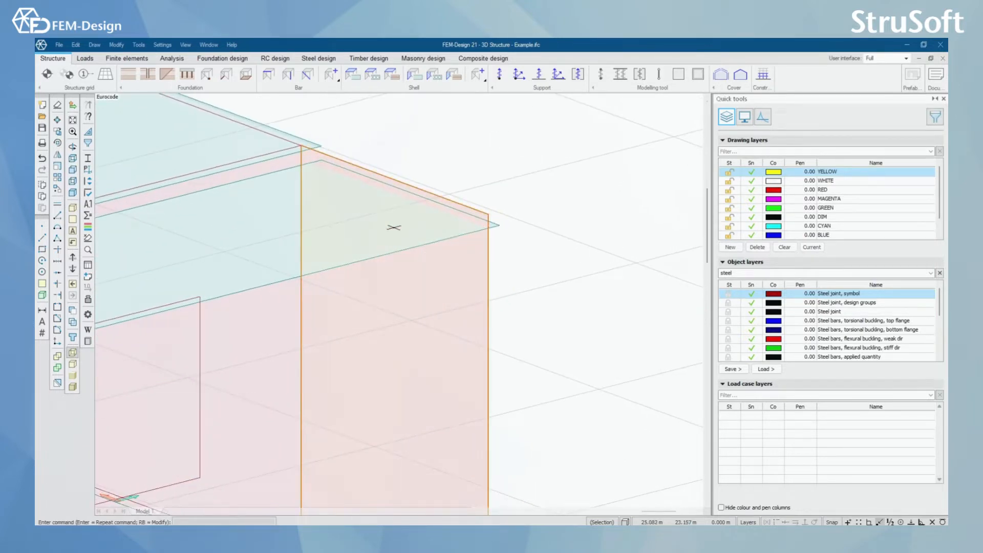
pyautogui.scroll(-3, 393, 226)
pyautogui.moveTo(401, 244); pyautogui.dragTo(439, 258, button='middle')
pyautogui.scroll(-6, 617, 296)
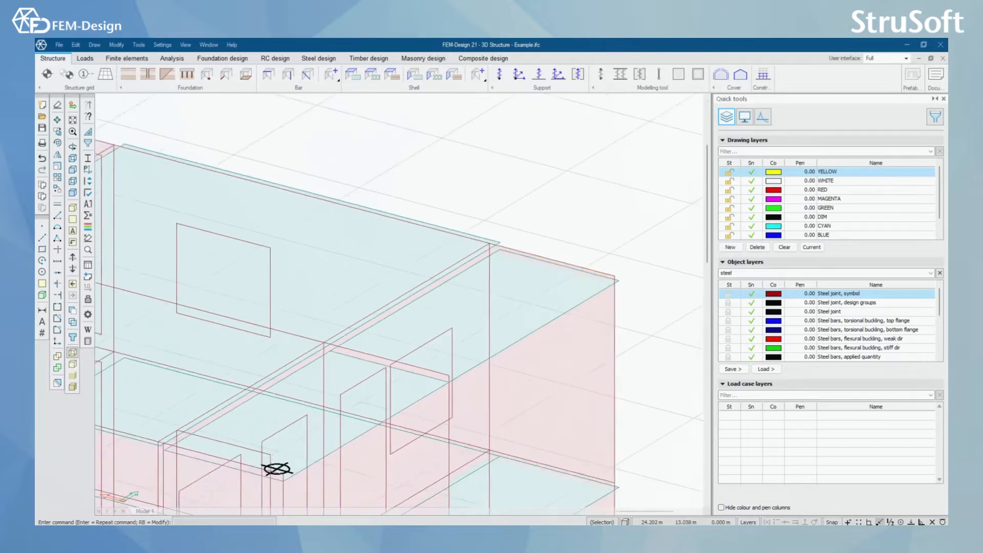
# Step: Examine how the walls and slabs line up with axes A and B and with the 8.900 and 5.900 storey levels
pyautogui.moveTo(619, 402); pyautogui.dragTo(395, 263, button='middle')
pyautogui.scroll(3, 395, 263)
pyautogui.scroll(1, 421, 405)
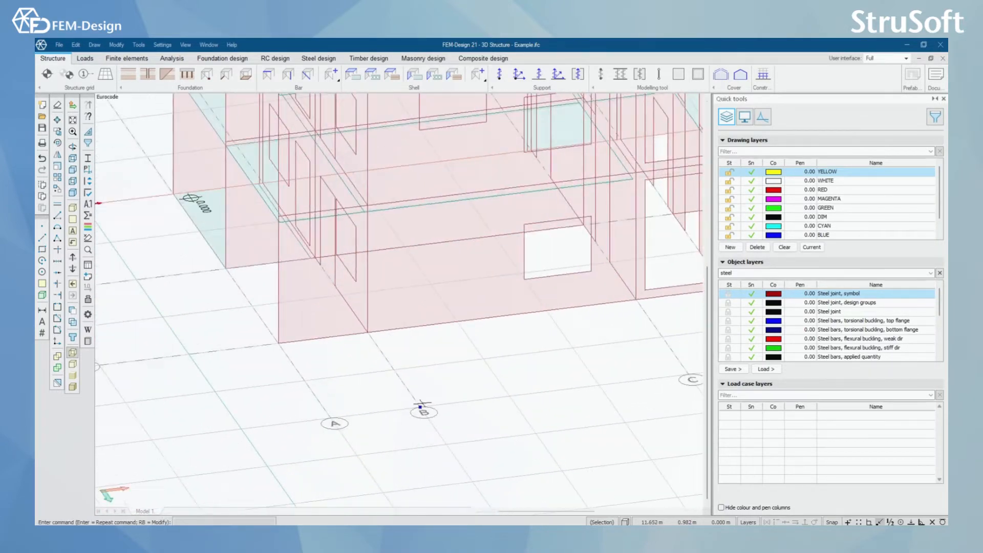
pyautogui.scroll(-5, 482, 392)
pyautogui.moveTo(449, 305); pyautogui.dragTo(461, 424, button='middle')
pyautogui.scroll(3, 384, 253)
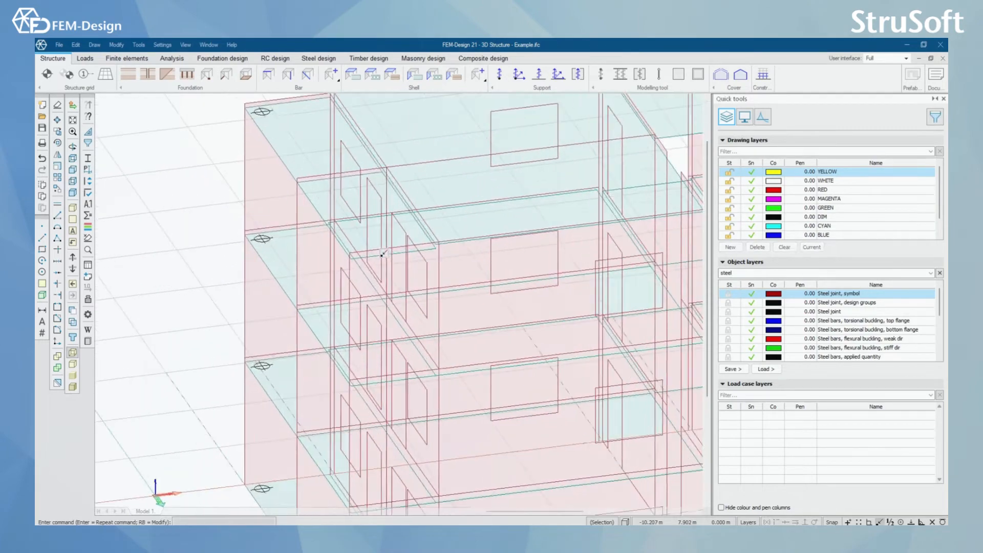
pyautogui.keyDown('shift'); pyautogui.moveTo(362, 286); pyautogui.dragTo(338, 228, button='middle'); pyautogui.keyUp('shift')
pyautogui.scroll(-1, 329, 204)
pyautogui.scroll(1, 312, 183)
pyautogui.scroll(-1, 448, 243)
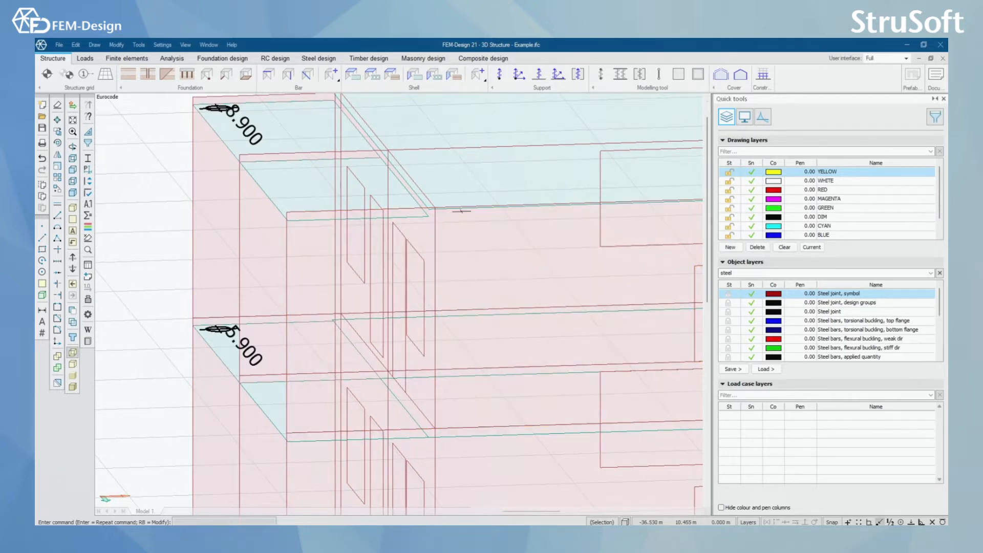
pyautogui.keyDown('shift'); pyautogui.moveTo(351, 294); pyautogui.dragTo(364, 296, button='middle'); pyautogui.keyUp('shift')
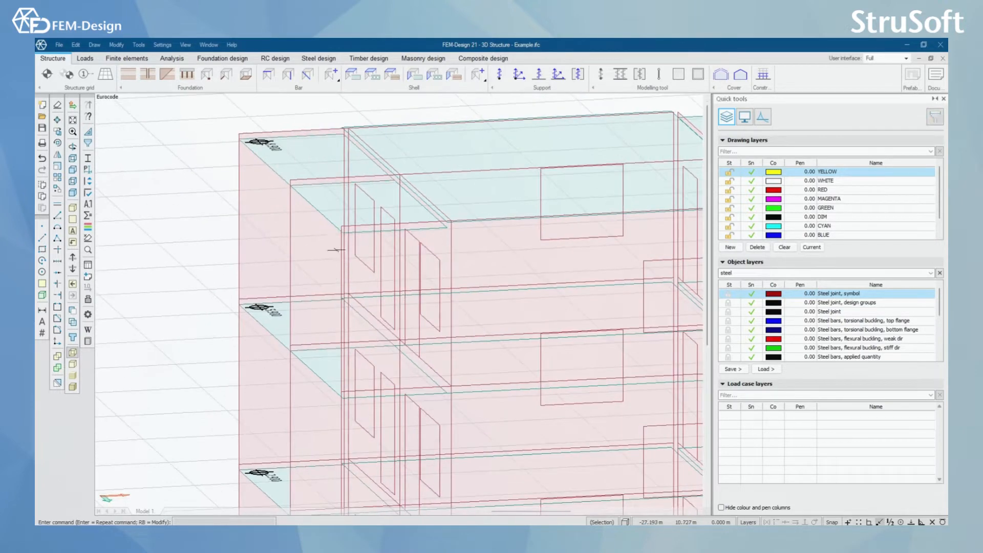
pyautogui.scroll(2, 320, 228)
pyautogui.moveTo(281, 204); pyautogui.dragTo(384, 326, button='middle')
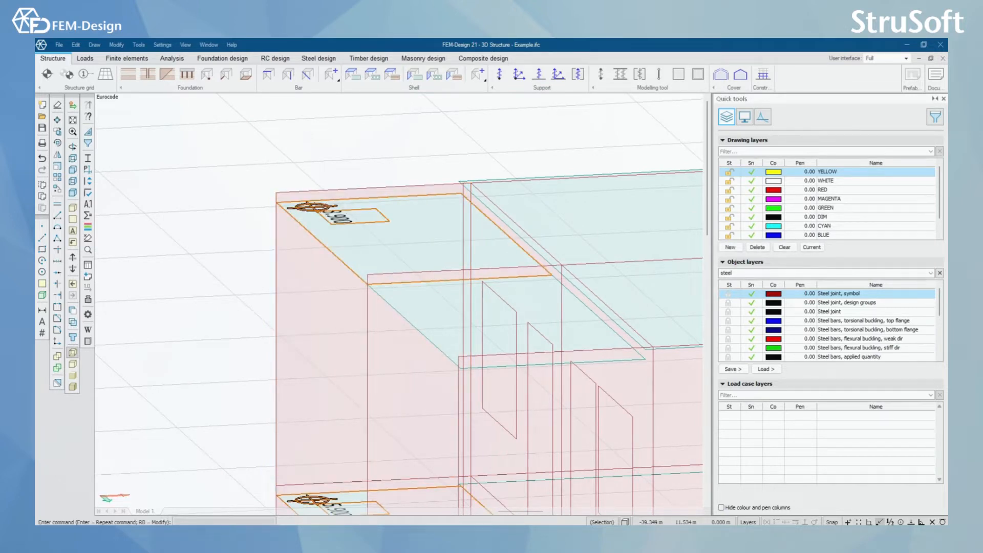
pyautogui.scroll(-1, 409, 391)
pyautogui.keyDown('shift'); pyautogui.moveTo(409, 390); pyautogui.dragTo(415, 392, button='middle'); pyautogui.keyUp('shift')
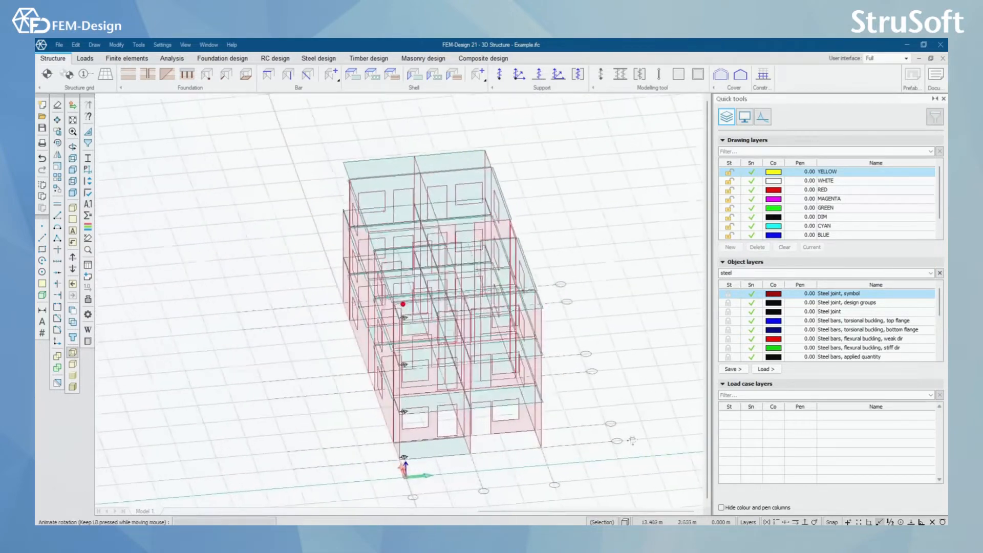
# Step: Examine the ground-floor door opening between axes C and D and the wall and slab edges around it
pyautogui.keyDown('shift'); pyautogui.moveTo(457, 445); pyautogui.dragTo(409, 405, button='middle'); pyautogui.keyUp('shift')
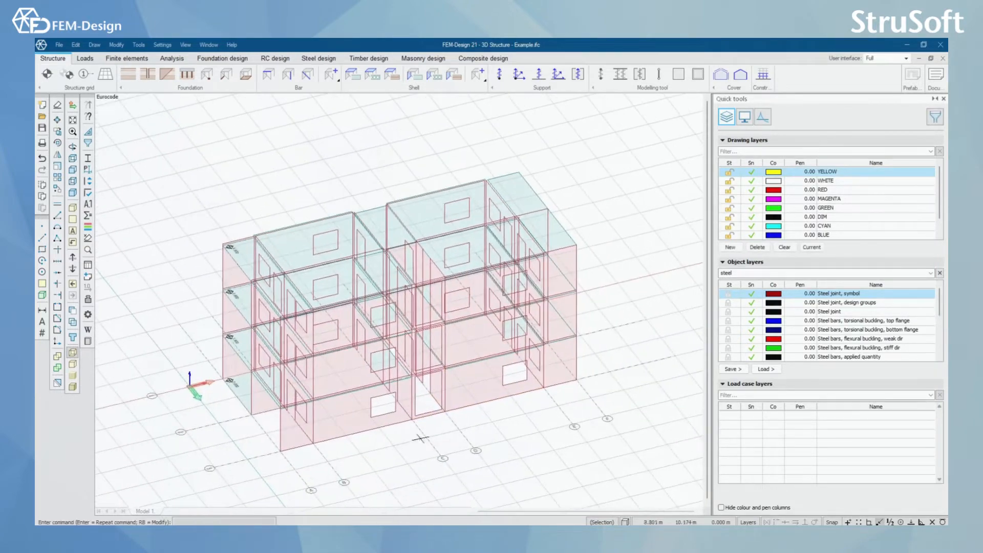
pyautogui.scroll(5, 422, 439)
pyautogui.keyDown('shift'); pyautogui.moveTo(320, 395); pyautogui.dragTo(247, 394, button='middle'); pyautogui.keyUp('shift')
pyautogui.scroll(3, 388, 405)
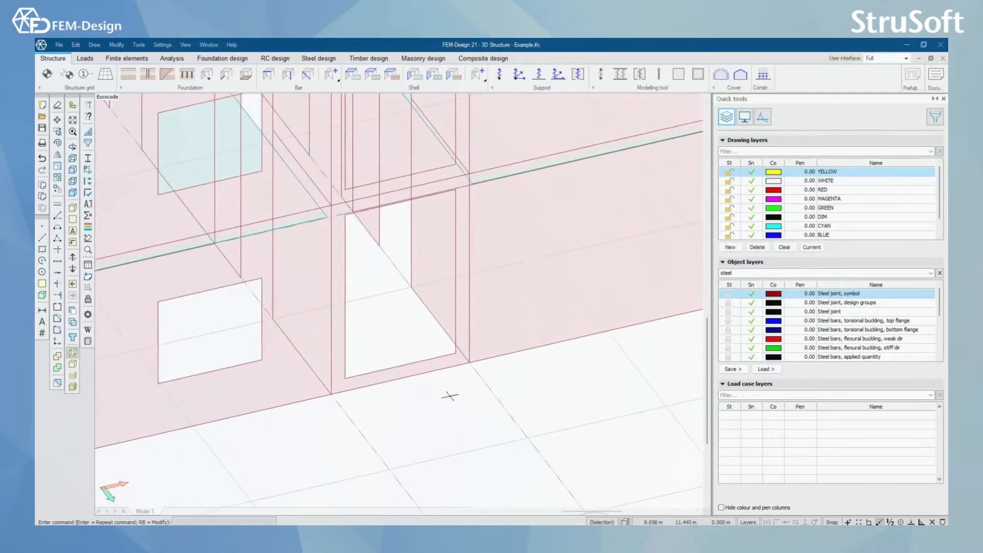
pyautogui.keyDown('shift'); pyautogui.moveTo(381, 402); pyautogui.dragTo(402, 410, button='middle'); pyautogui.keyUp('shift')
pyautogui.scroll(4, 399, 409)
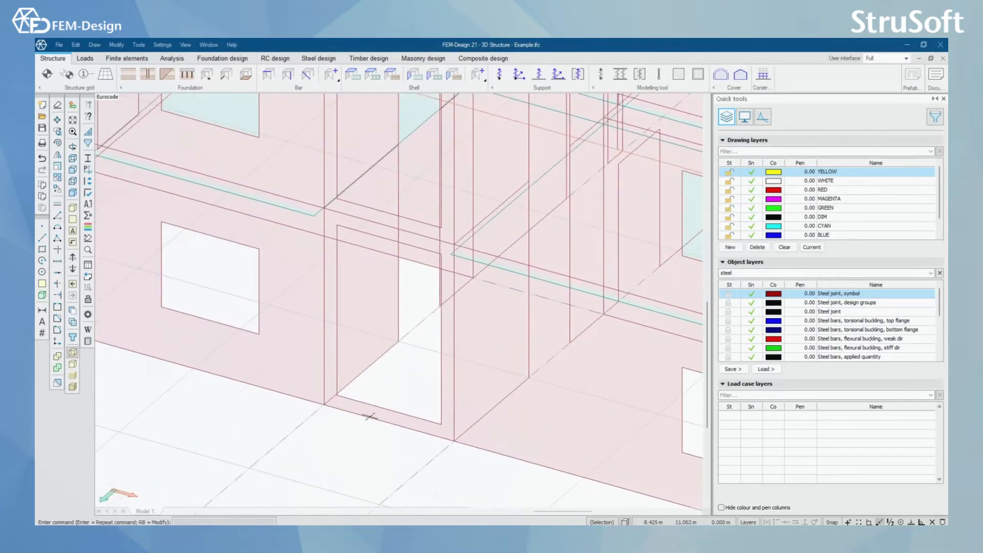
pyautogui.scroll(-2, 373, 410)
pyautogui.keyDown('shift'); pyautogui.moveTo(379, 418); pyautogui.dragTo(256, 414, button='middle'); pyautogui.keyUp('shift')
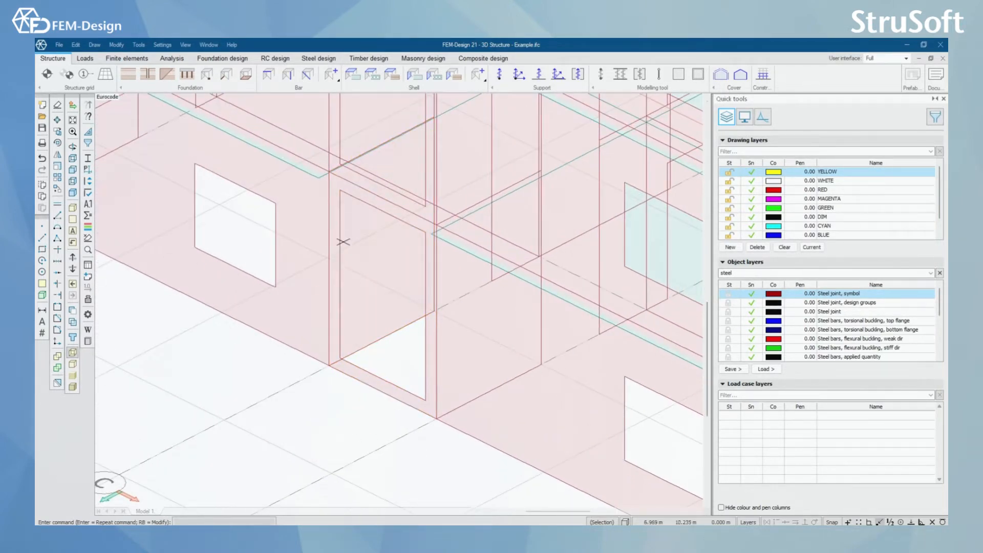
pyautogui.scroll(-8, 405, 308)
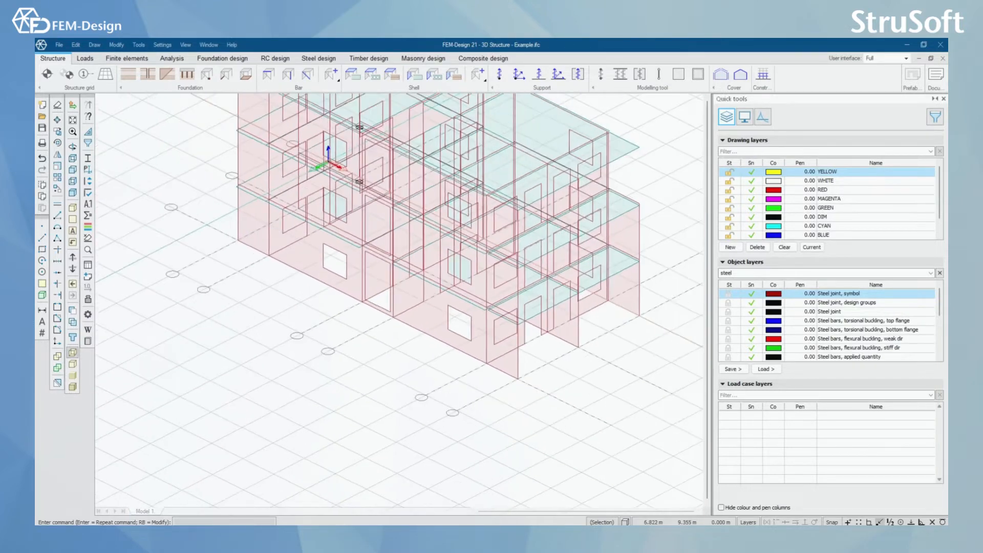
pyautogui.keyDown('shift'); pyautogui.moveTo(403, 304); pyautogui.dragTo(407, 313, button='middle'); pyautogui.keyUp('shift')
pyautogui.scroll(10, 405, 312)
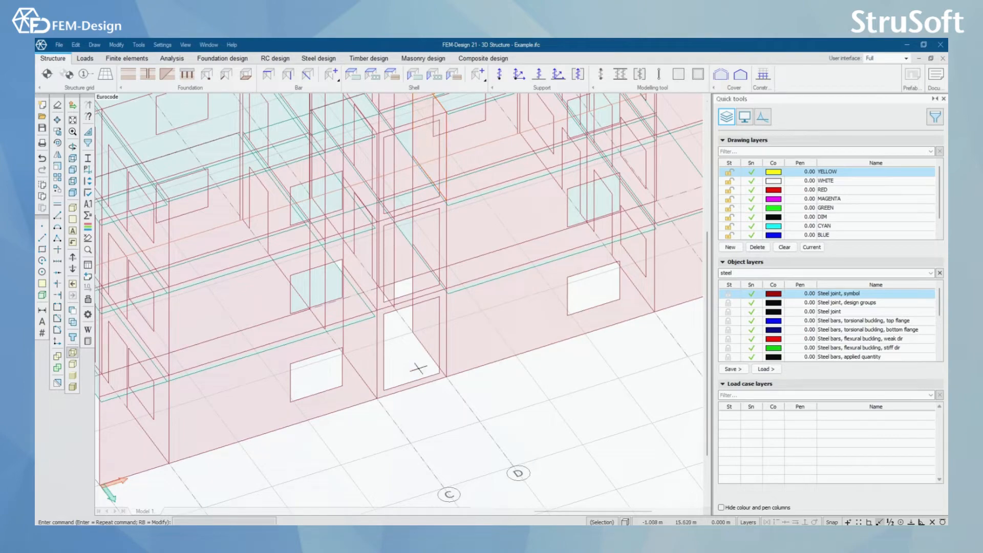
pyautogui.scroll(-8, 406, 158)
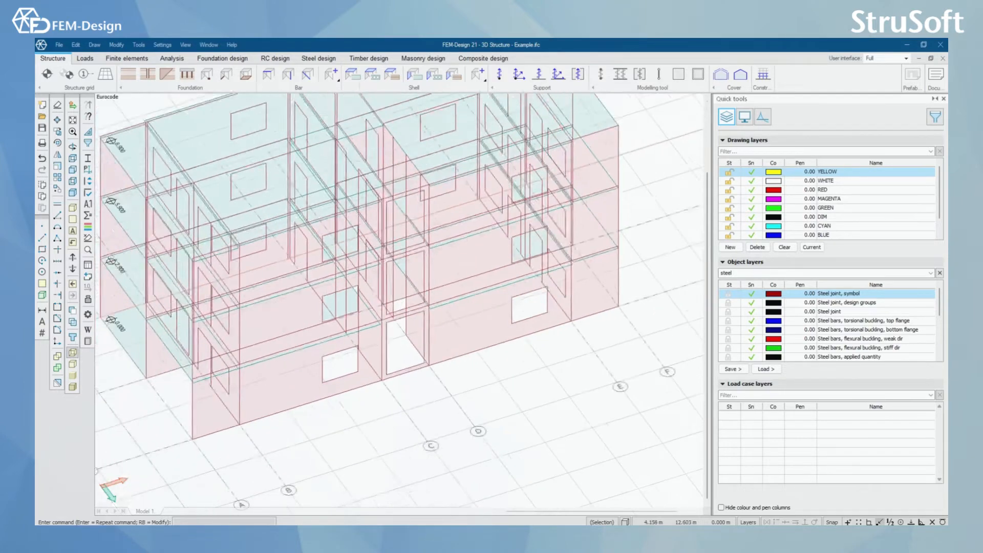
# Step: Examine the ground-floor wall with door and window openings between axes 2 and 3, and the storeys above it
pyautogui.keyDown('shift'); pyautogui.moveTo(410, 307); pyautogui.dragTo(569, 323, button='middle'); pyautogui.keyUp('shift')
pyautogui.scroll(4, 355, 419)
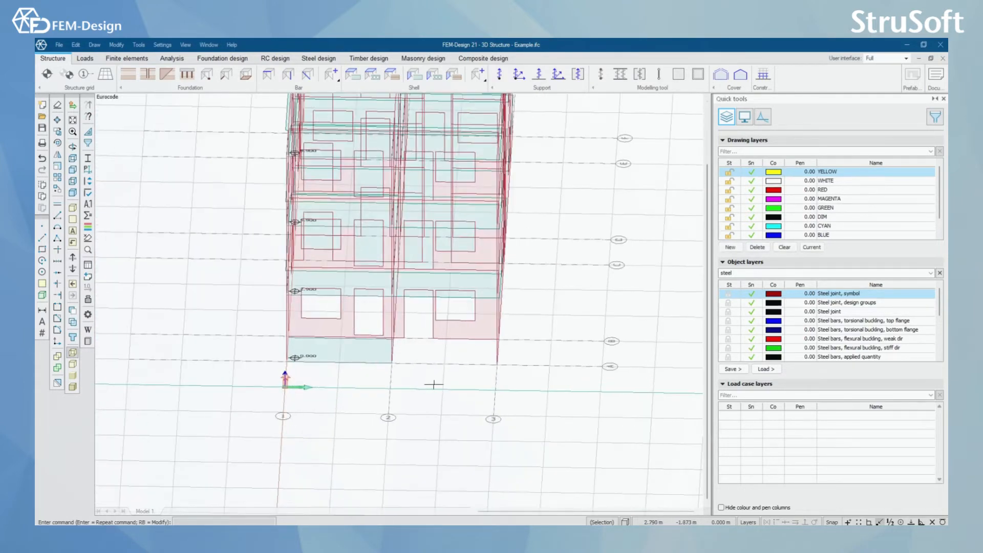
pyautogui.keyDown('shift'); pyautogui.moveTo(432, 385); pyautogui.dragTo(410, 366, button='middle'); pyautogui.keyUp('shift')
pyautogui.scroll(8, 410, 366)
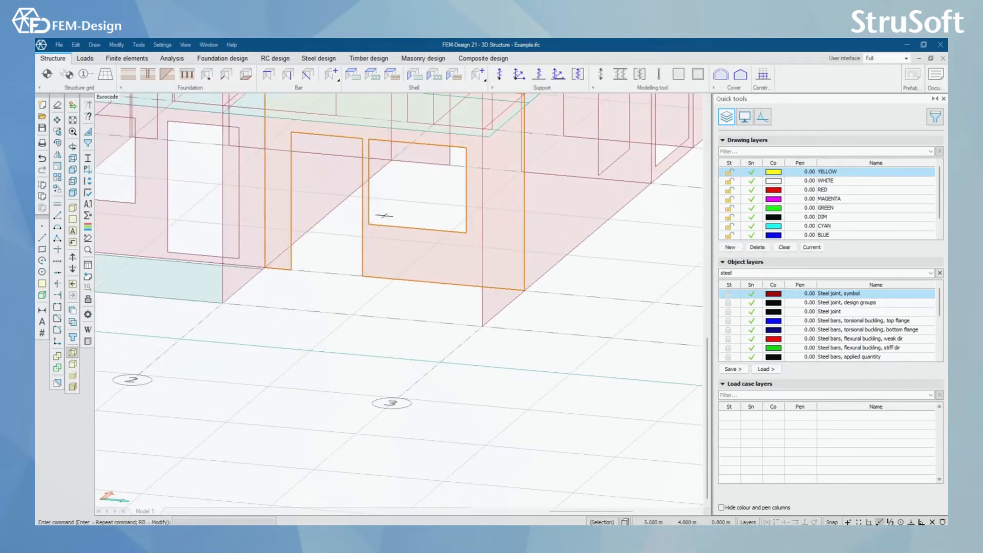
pyautogui.scroll(-2, 375, 218)
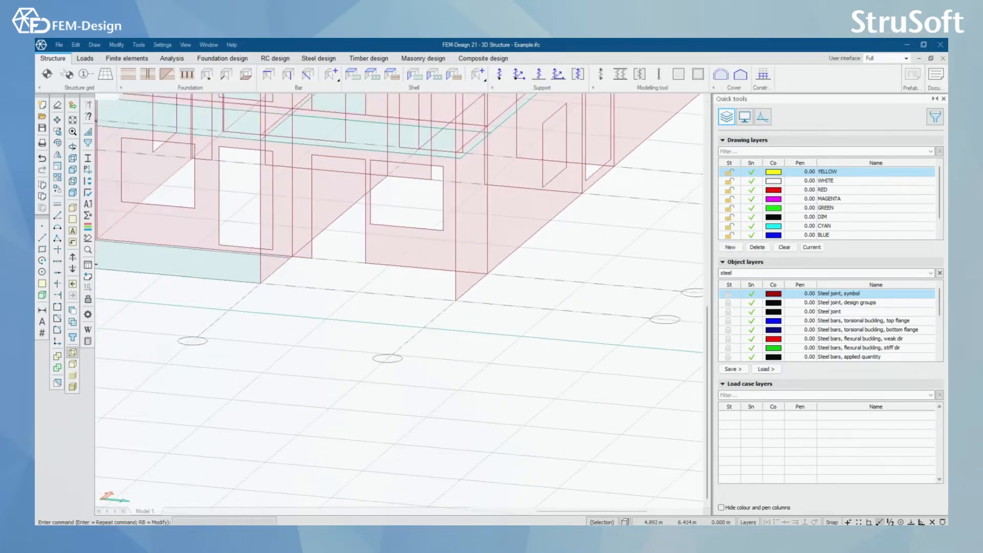
pyautogui.moveTo(378, 175); pyautogui.dragTo(369, 335, button='middle')
pyautogui.scroll(-5, 369, 336)
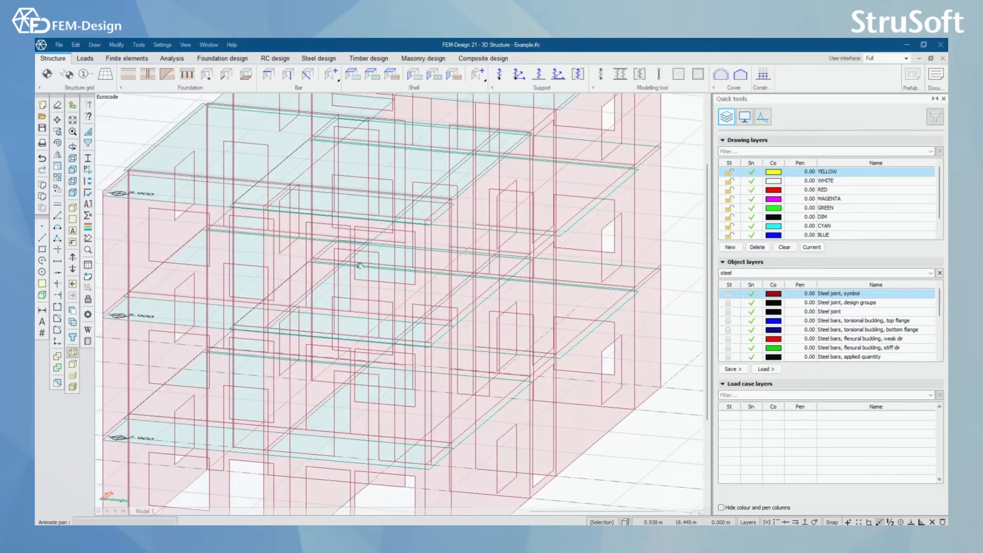
pyautogui.keyDown('shift'); pyautogui.moveTo(404, 307); pyautogui.dragTo(370, 321, button='middle'); pyautogui.keyUp('shift')
pyautogui.scroll(2, 374, 313)
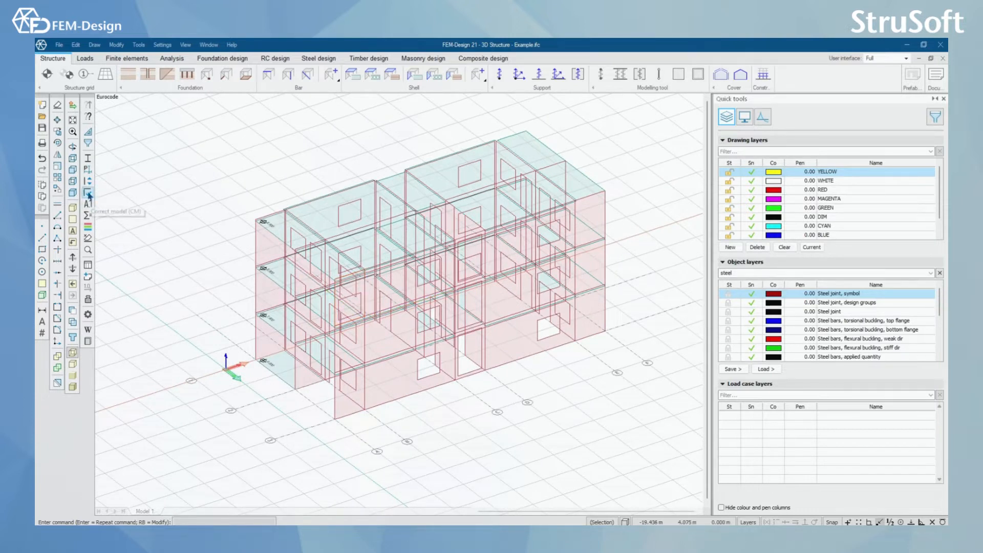
# Step: Open Adjust analytical model and set it to align any object to the storeys
pyautogui.write('§§')
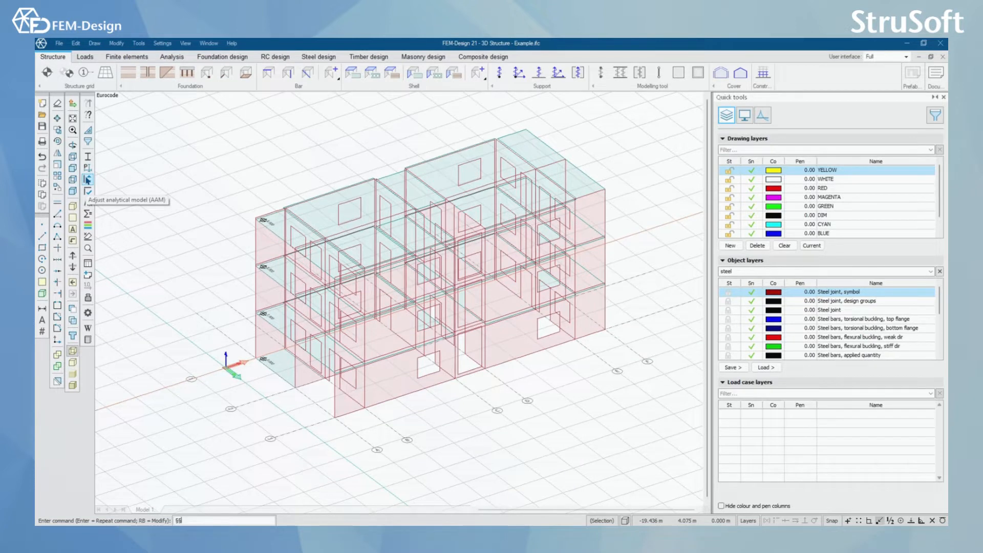
pyautogui.click(87, 180)
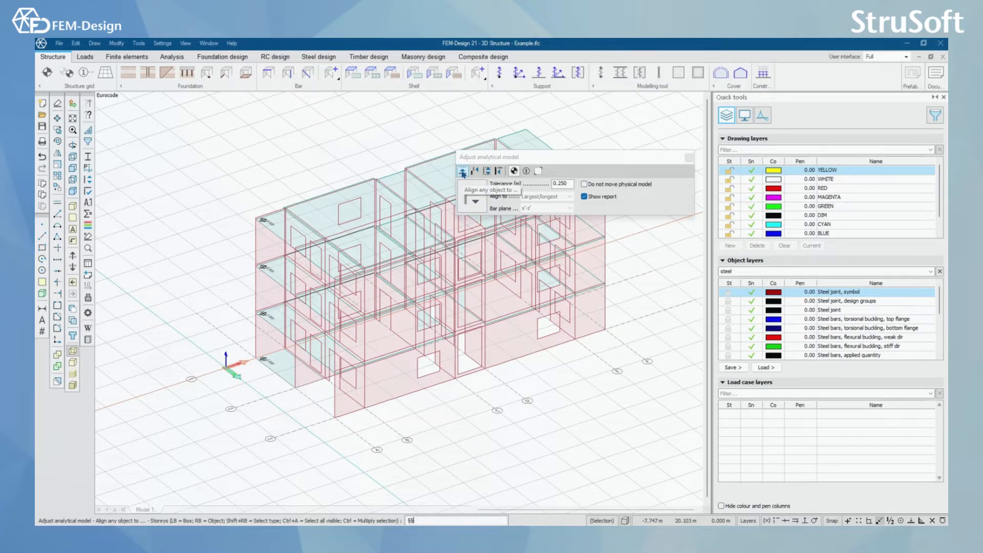
pyautogui.click(514, 171)
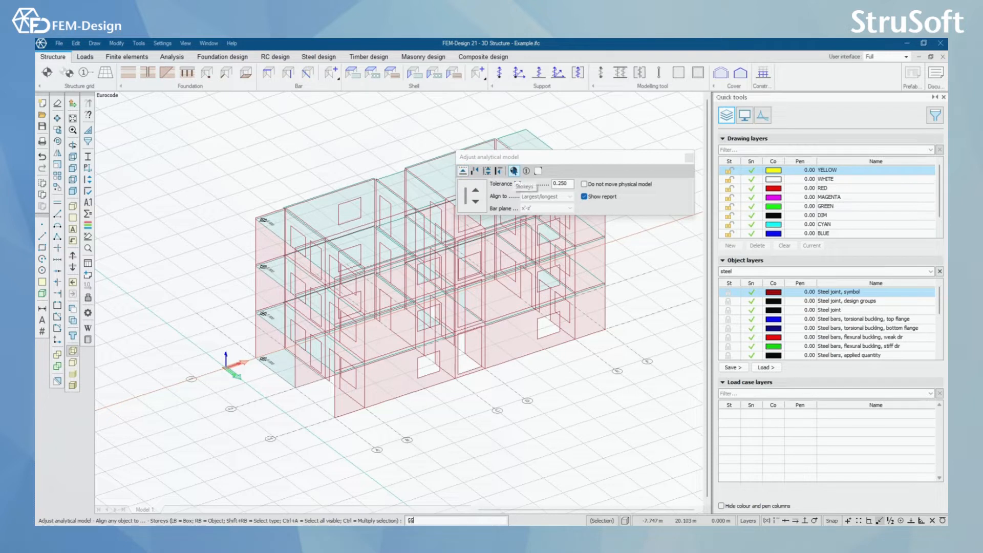
pyautogui.click(463, 171)
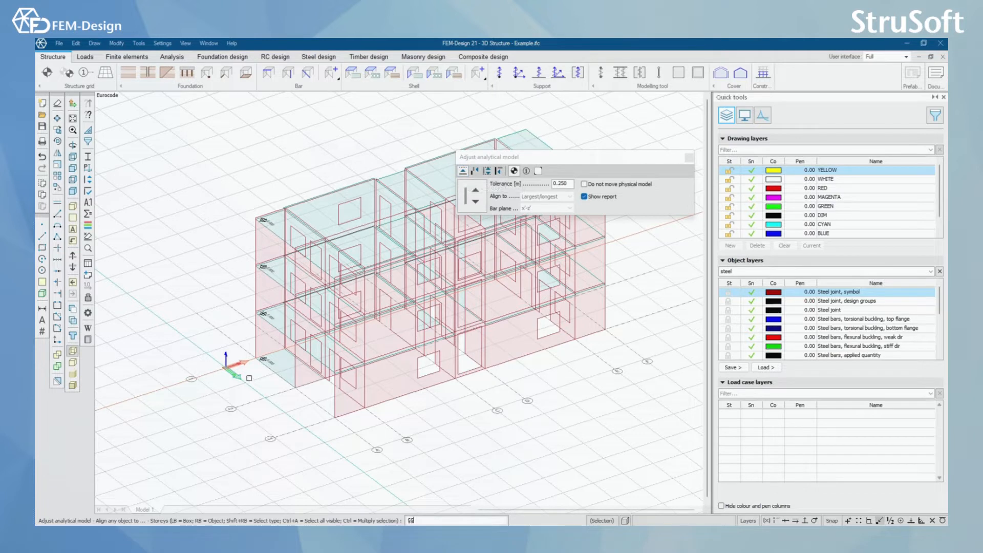
pyautogui.click(486, 171)
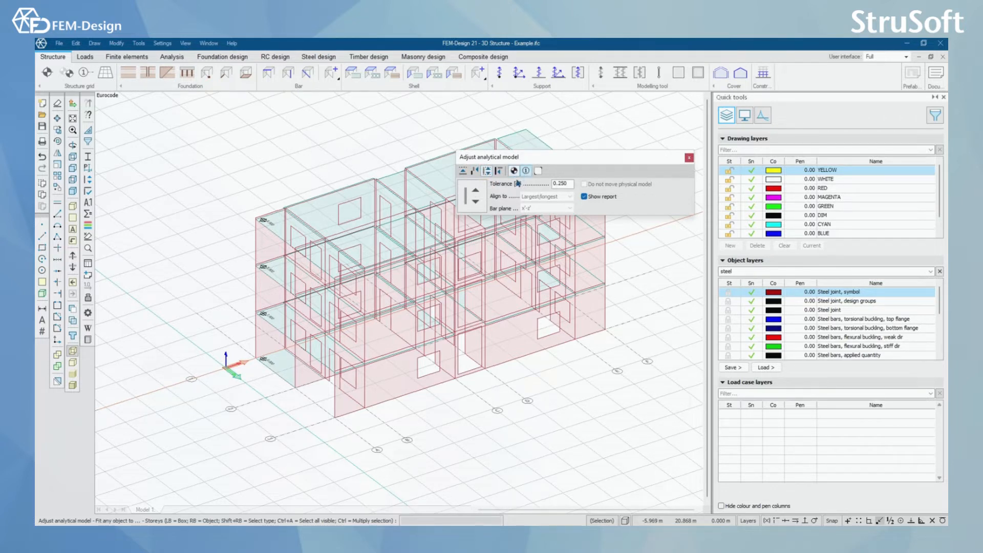
pyautogui.click(462, 172)
# Step: Try aligning all the building's slabs to the storeys, checking the slab junction at the 8.900 level
pyautogui.scroll(-3, 319, 388)
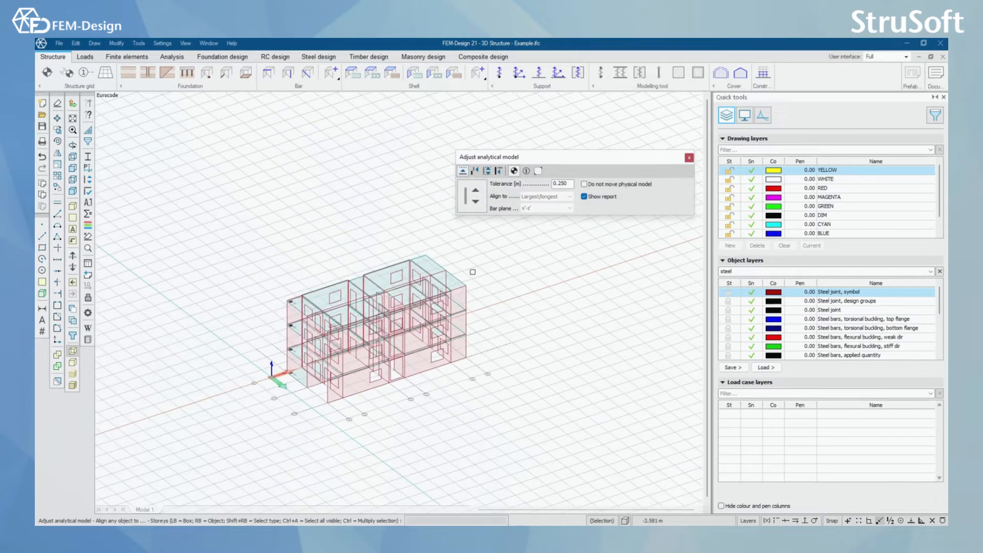
pyautogui.click(320, 389)
pyautogui.click(213, 481)
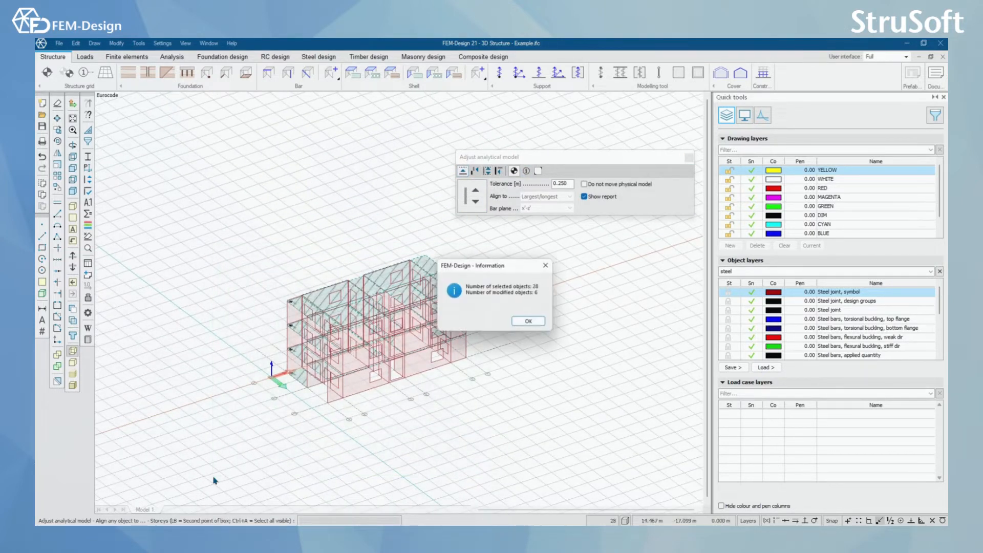
pyautogui.moveTo(471, 265); pyautogui.dragTo(310, 167)
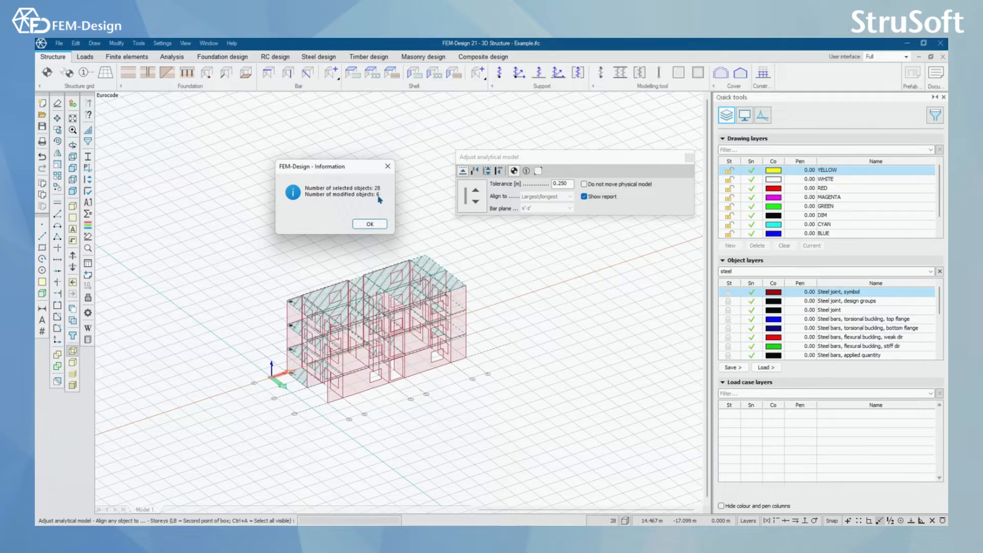
pyautogui.click(370, 224)
pyautogui.scroll(5, 300, 297)
pyautogui.scroll(6, 300, 298)
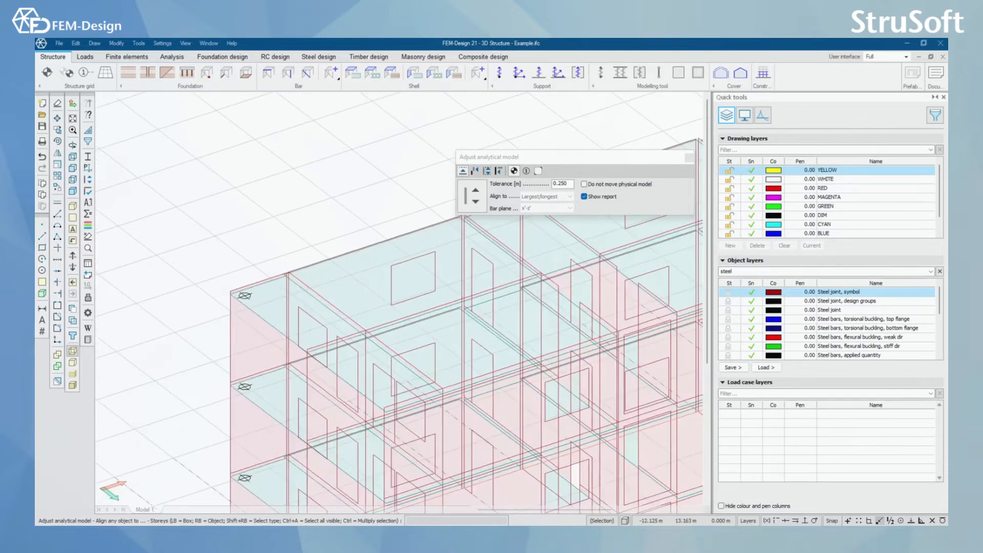
pyautogui.scroll(-4, 294, 272)
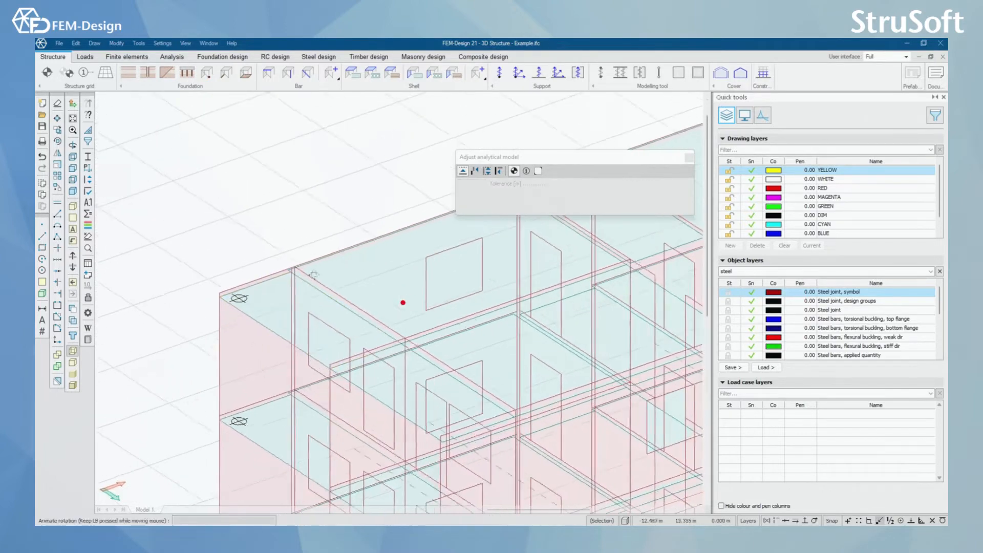
pyautogui.scroll(4, 294, 272)
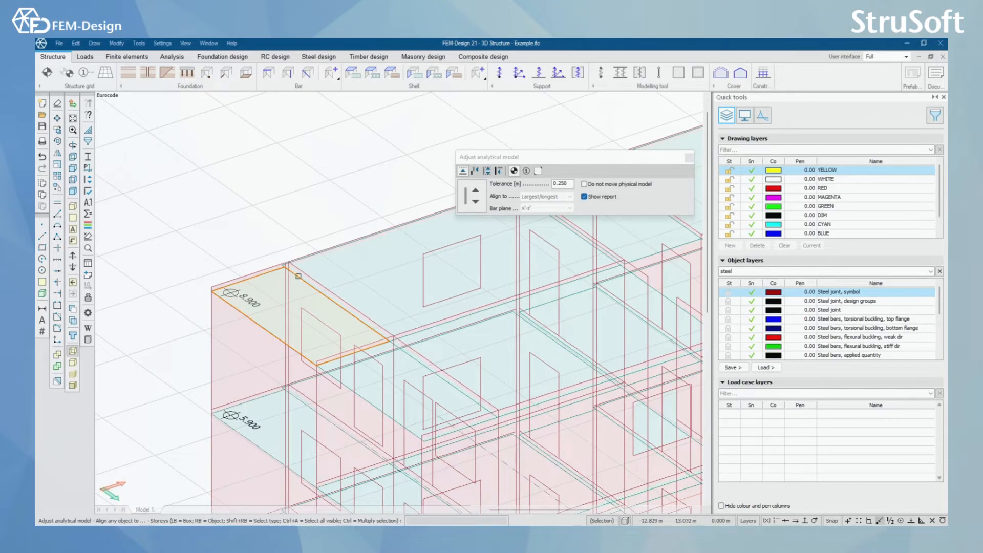
pyautogui.click(299, 276)
pyautogui.scroll(3, 298, 276)
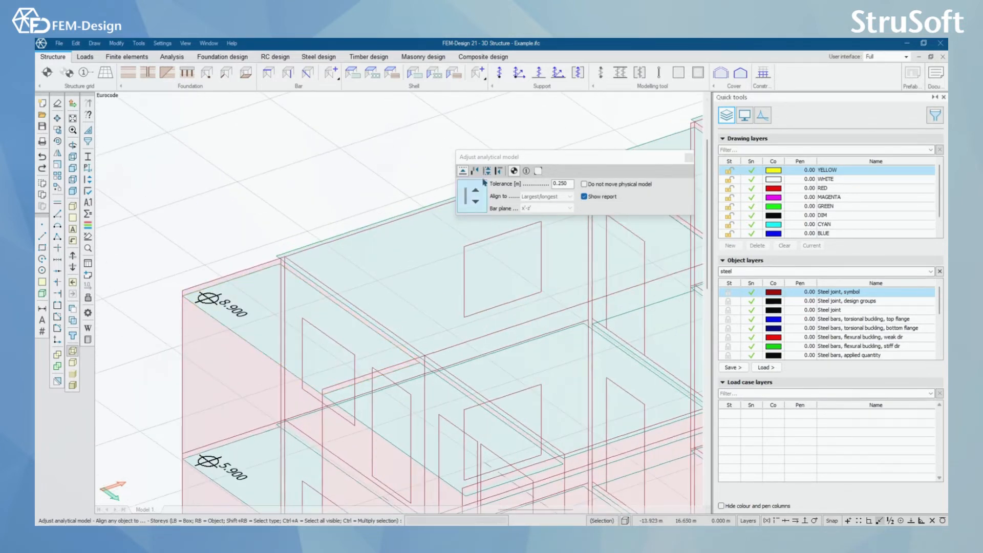
# Step: Align the two adjoining roof slabs at the 8.900 level to the storey
pyautogui.scroll(2, 275, 259)
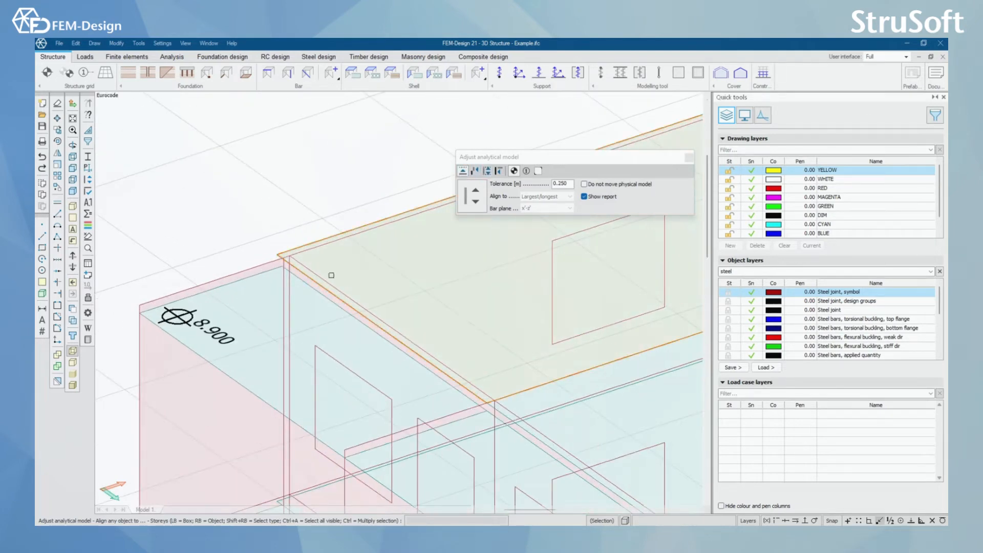
pyautogui.click(324, 208)
pyautogui.click(248, 306)
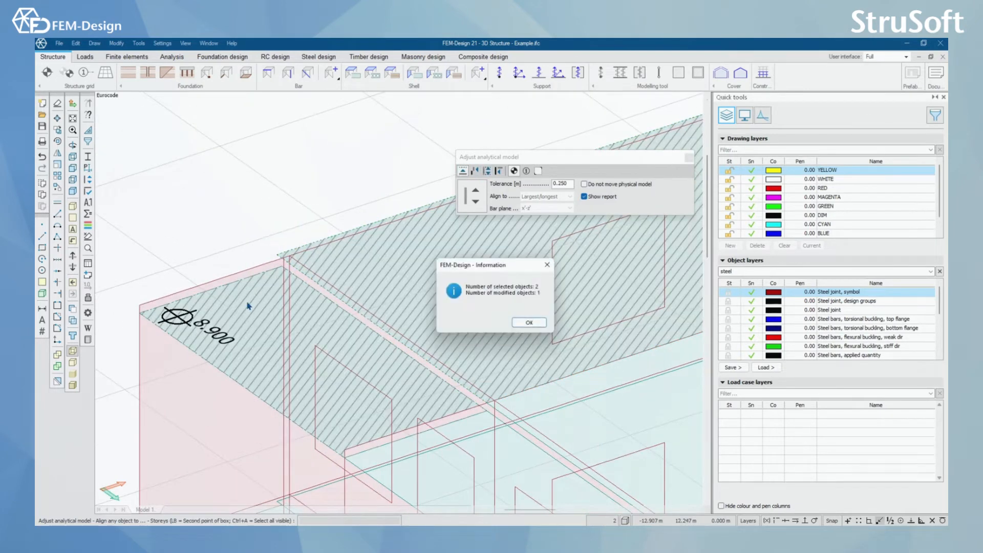
pyautogui.click(529, 322)
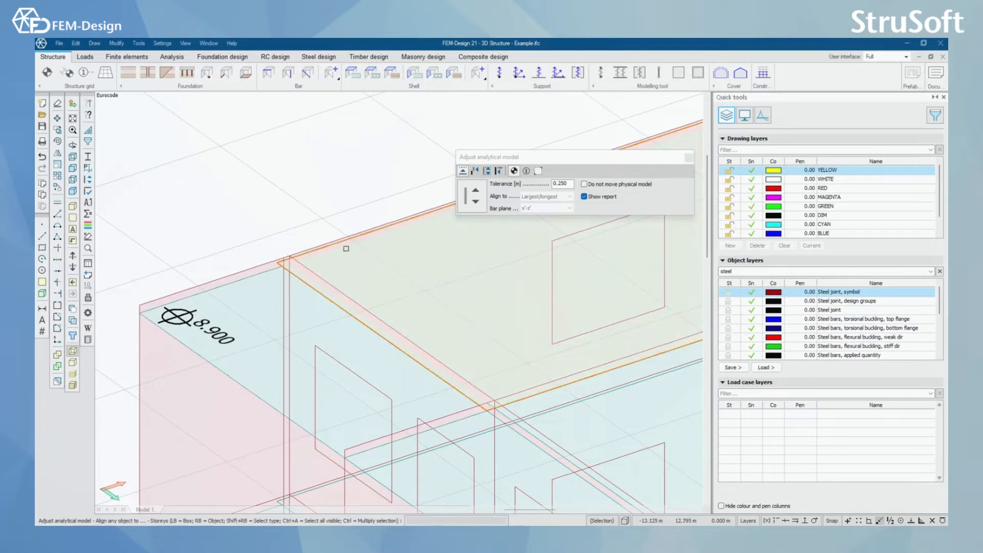
pyautogui.scroll(4, 304, 238)
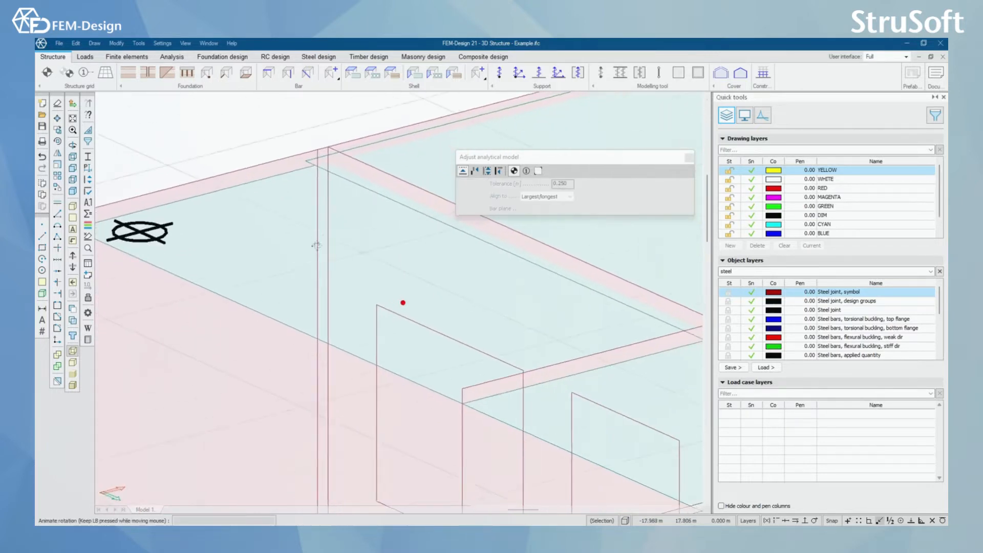
# Step: Align the slabs of the whole building to the storeys
pyautogui.scroll(-6, 305, 238)
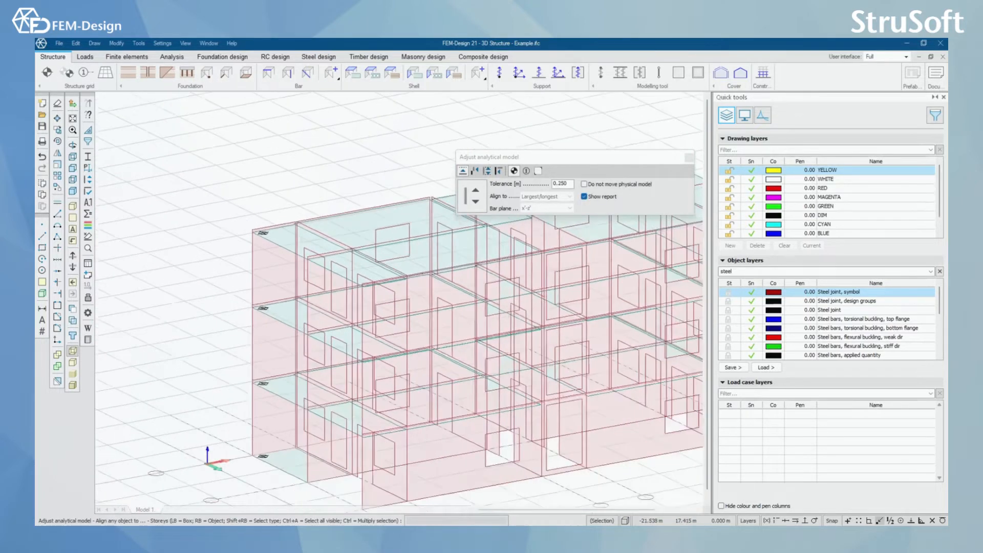
pyautogui.scroll(-2, 304, 241)
pyautogui.moveTo(434, 286); pyautogui.dragTo(369, 315, button='middle')
pyautogui.scroll(-2, 370, 316)
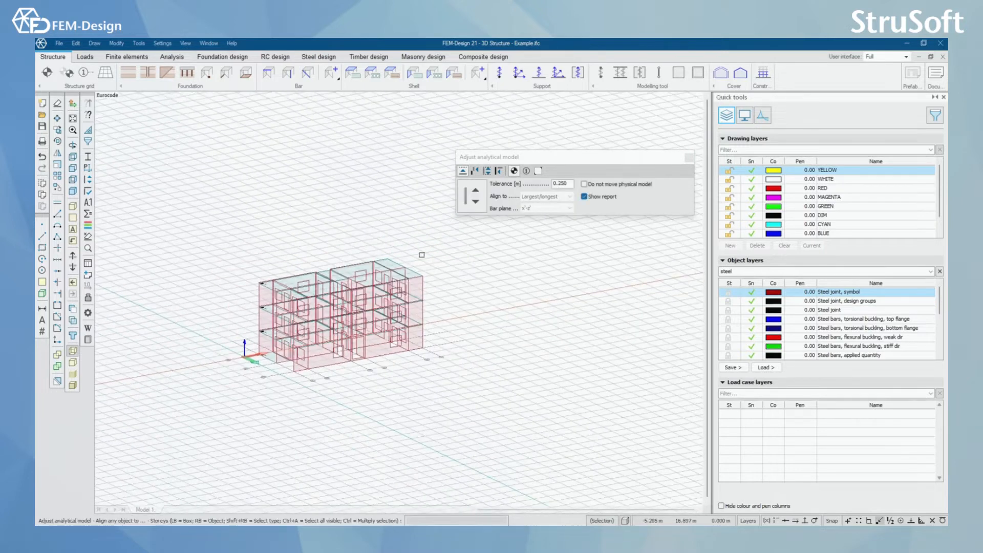
pyautogui.click(434, 224)
pyautogui.click(218, 403)
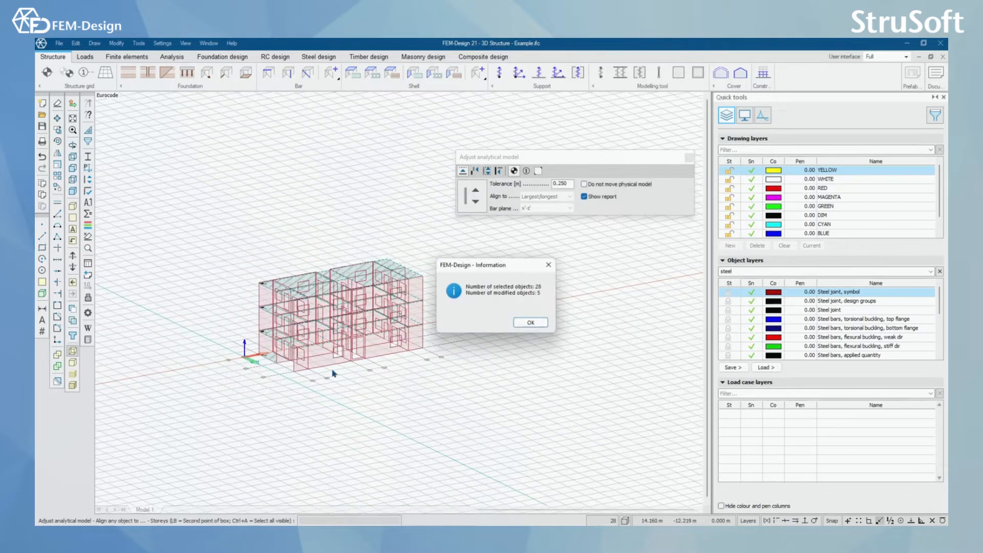
pyautogui.click(519, 324)
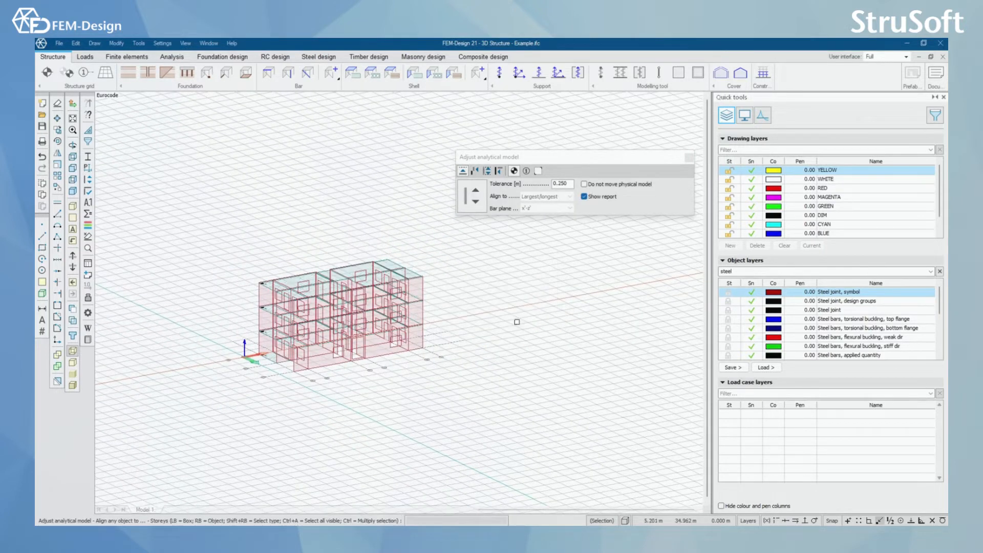
# Step: Align the walls of the whole building to the axes
pyautogui.click(525, 172)
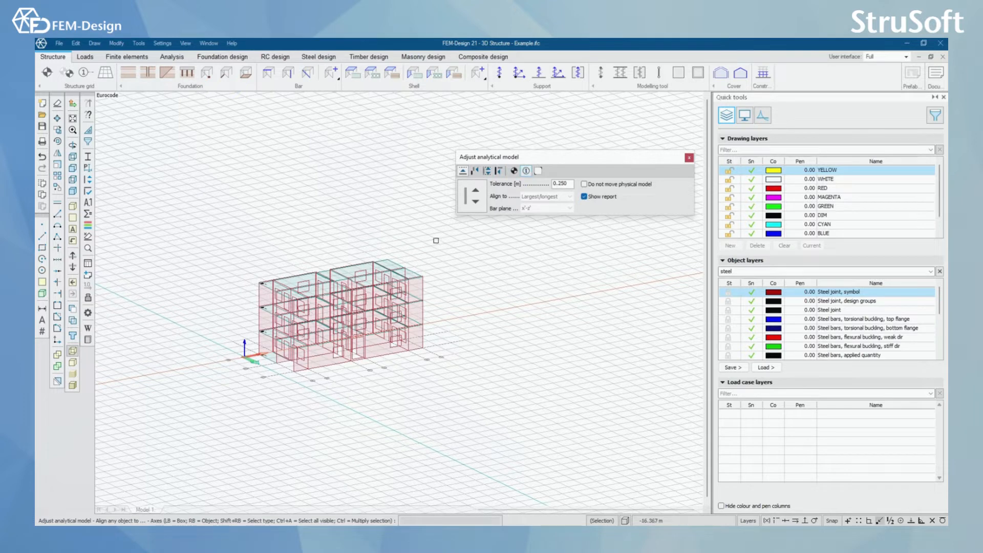
pyautogui.click(435, 170)
pyautogui.click(224, 434)
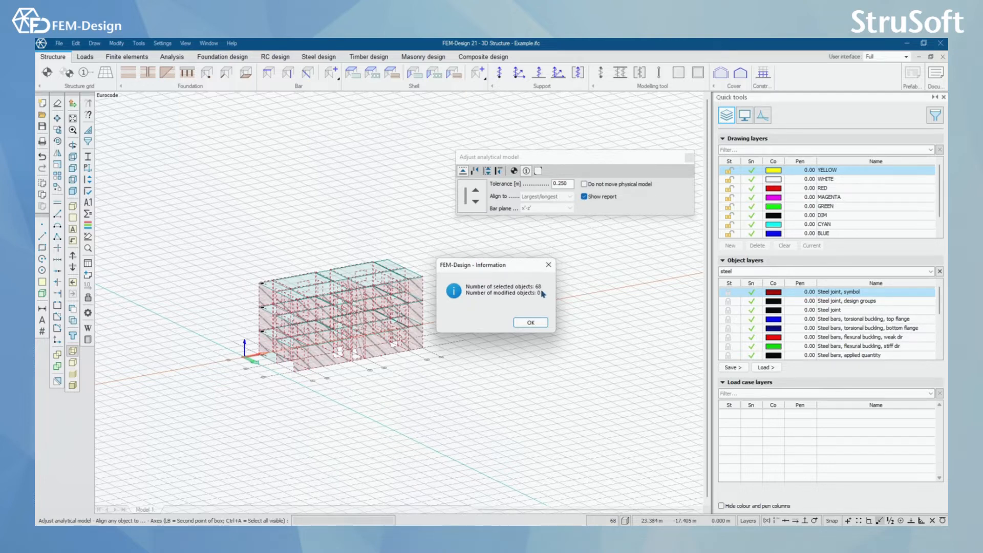
pyautogui.click(537, 325)
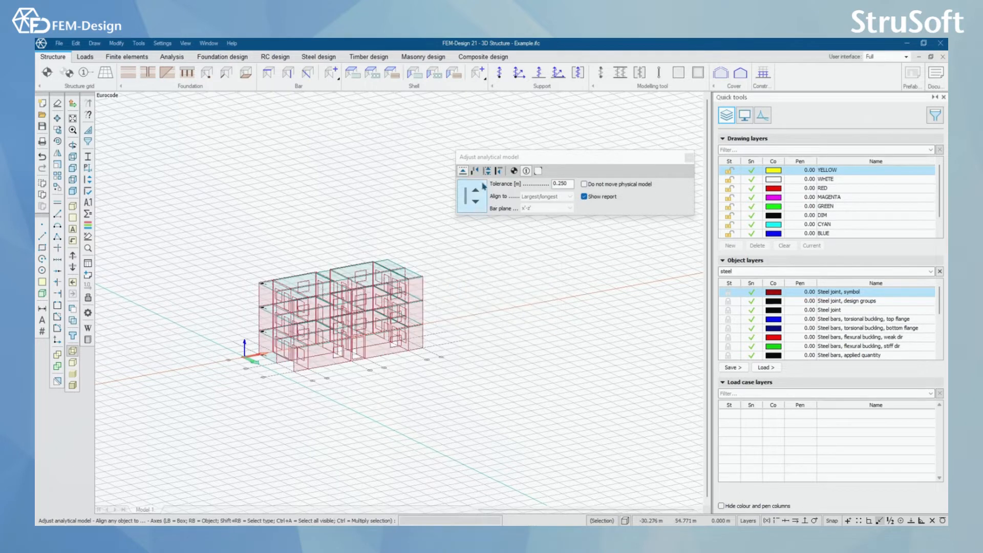
# Step: Fit the walls of the whole building to the storeys and check the wall and slab edges at the upper corner
pyautogui.click(498, 171)
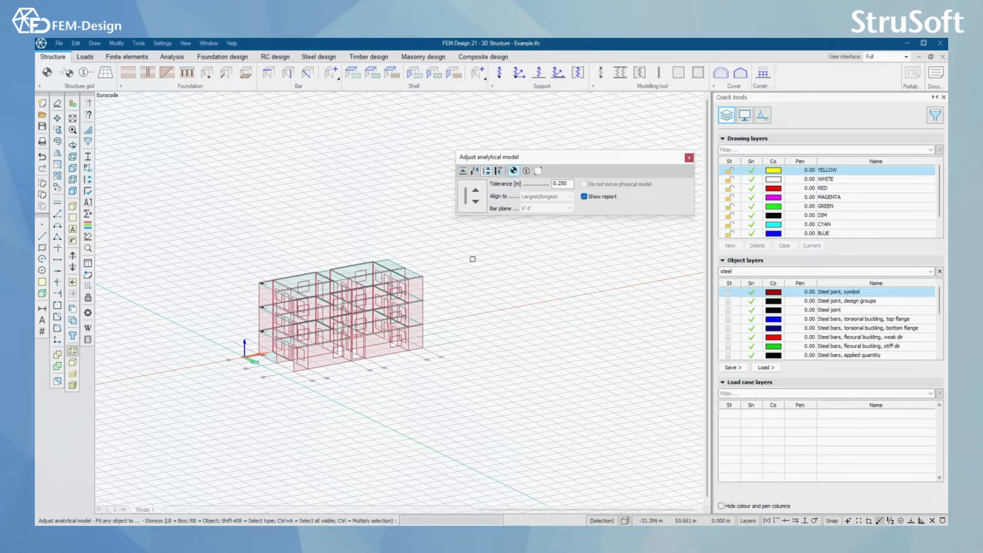
pyautogui.click(446, 227)
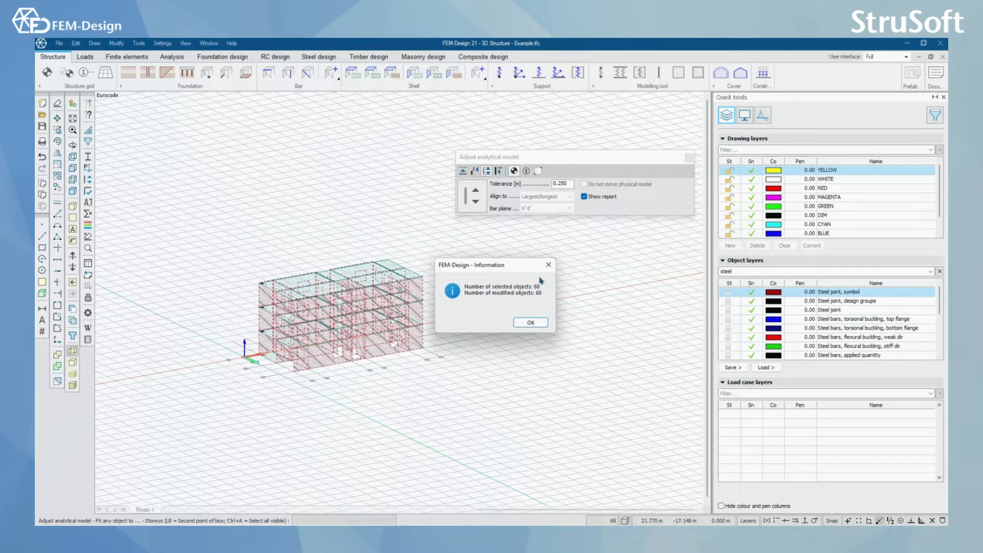
pyautogui.moveTo(506, 269); pyautogui.dragTo(324, 175)
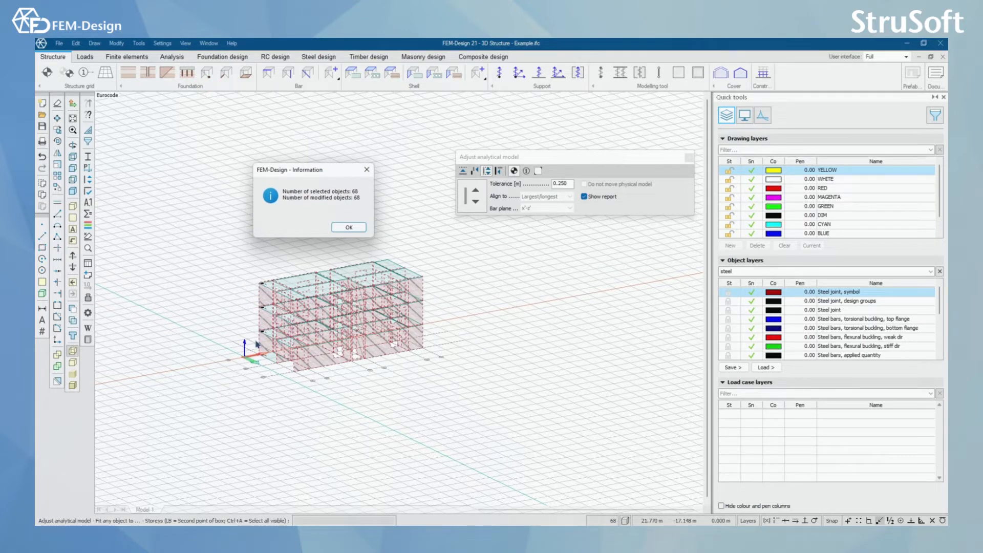
pyautogui.click(349, 227)
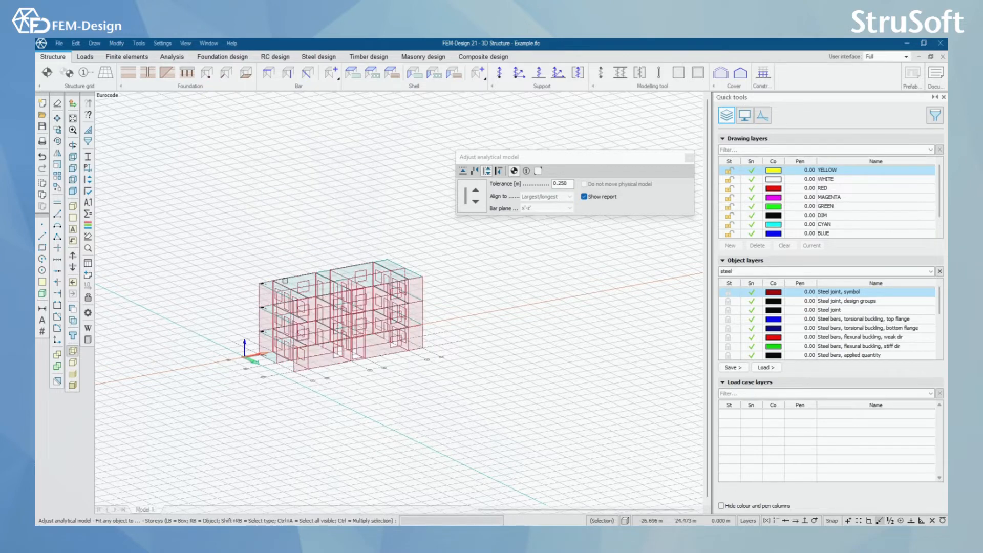
pyautogui.scroll(8, 286, 333)
pyautogui.scroll(5, 238, 224)
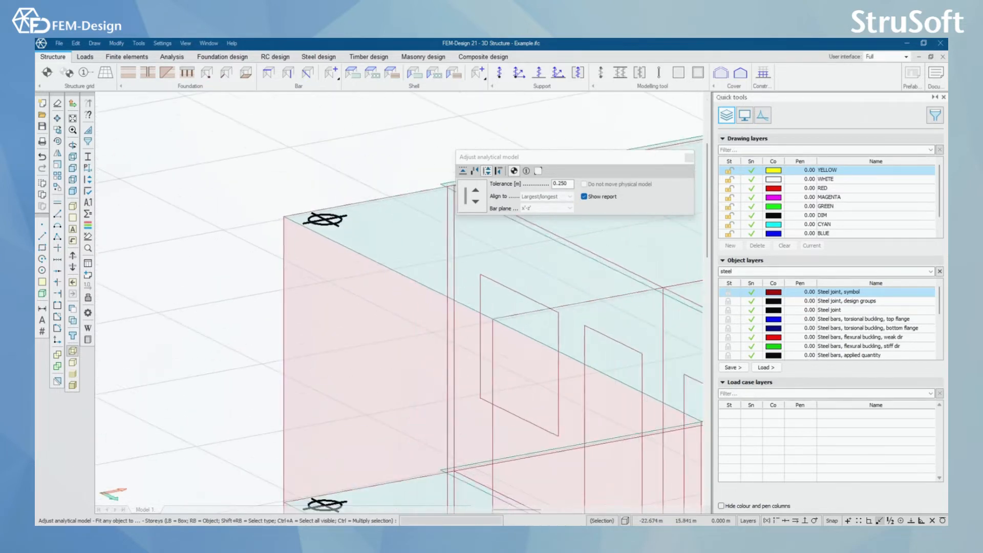
pyautogui.scroll(-8, 238, 224)
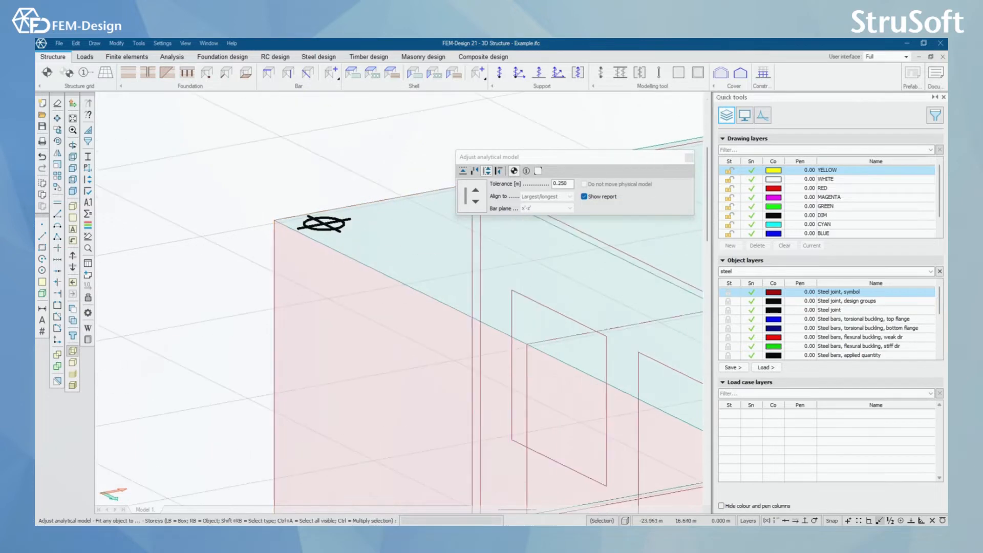
pyautogui.scroll(-4, 256, 231)
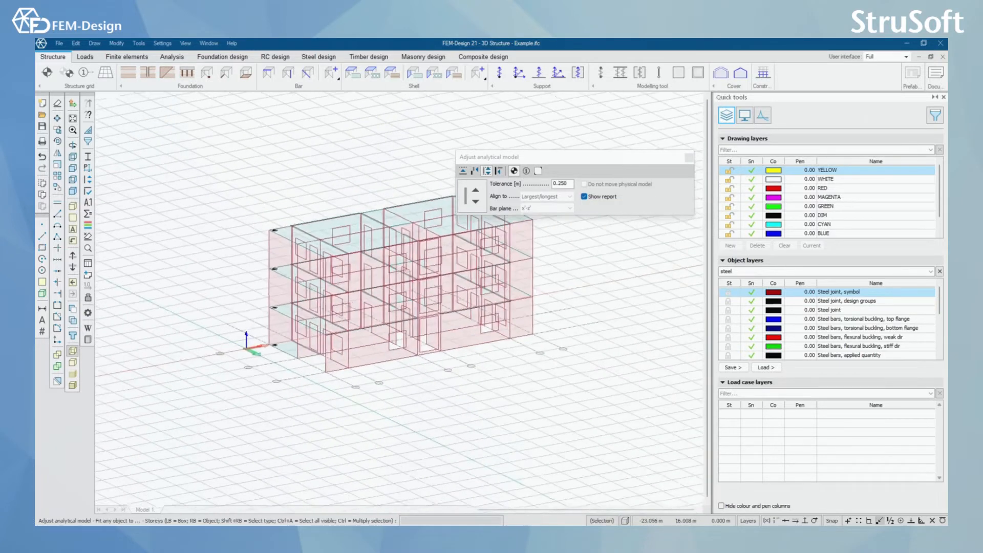
# Step: Fit all walls and slabs of the building to the axes
pyautogui.moveTo(480, 225); pyautogui.dragTo(444, 247, button='middle')
pyautogui.click(428, 172)
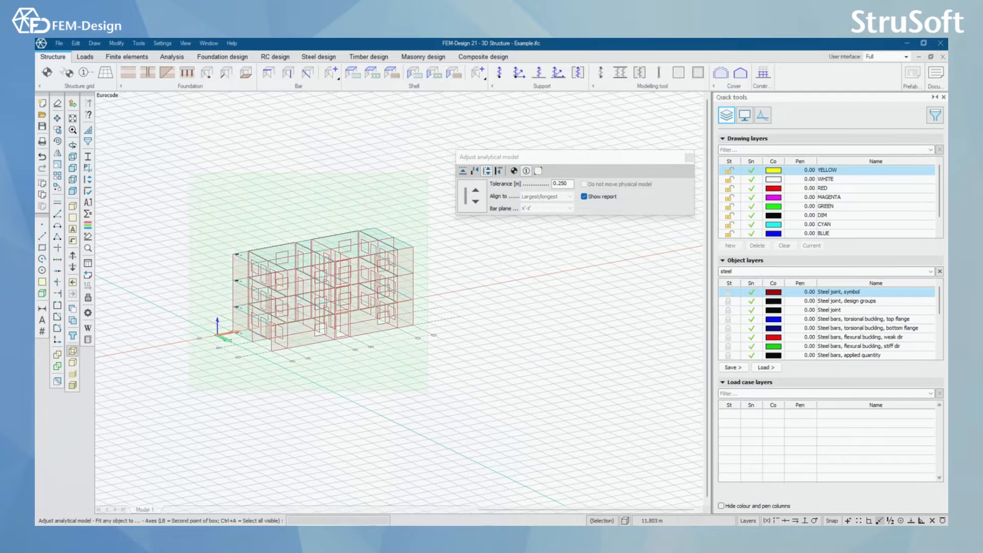
pyautogui.click(188, 397)
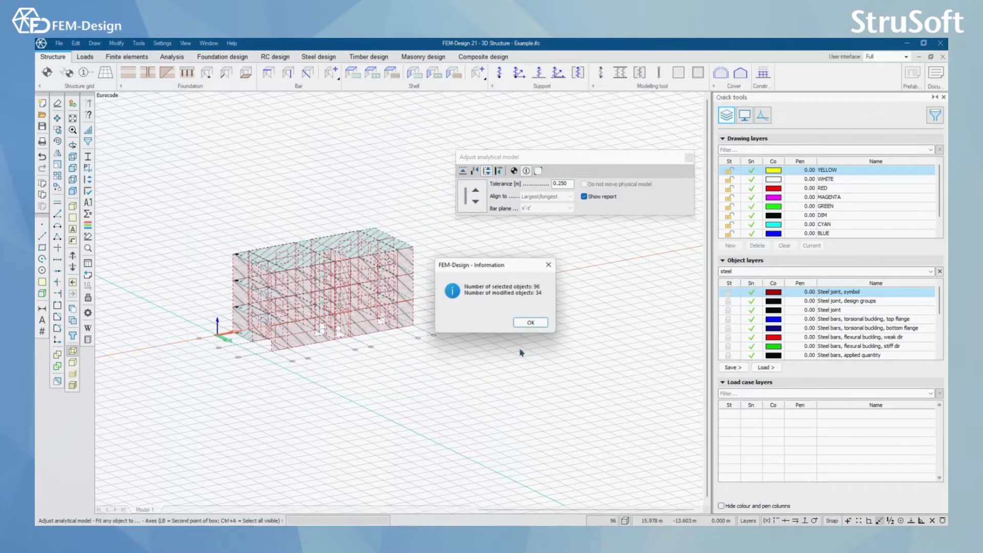
pyautogui.click(529, 322)
# Step: Examine how the walls and slabs meet at the roof corner and along the facades of the fitted building
pyautogui.scroll(5, 468, 336)
pyautogui.scroll(6, 258, 258)
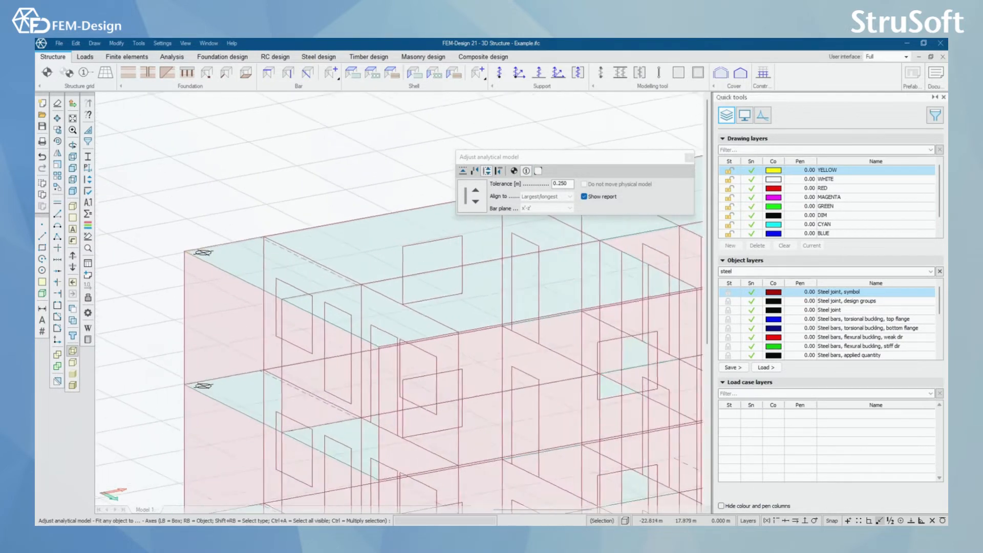
pyautogui.scroll(2, 257, 259)
pyautogui.scroll(3, 295, 234)
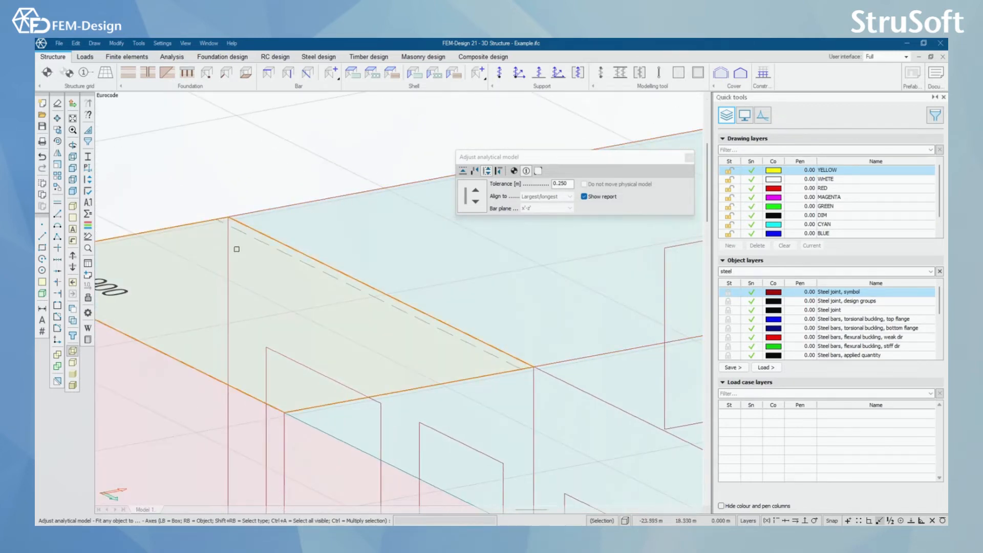
pyautogui.scroll(-5, 251, 299)
pyautogui.scroll(-8, 402, 302)
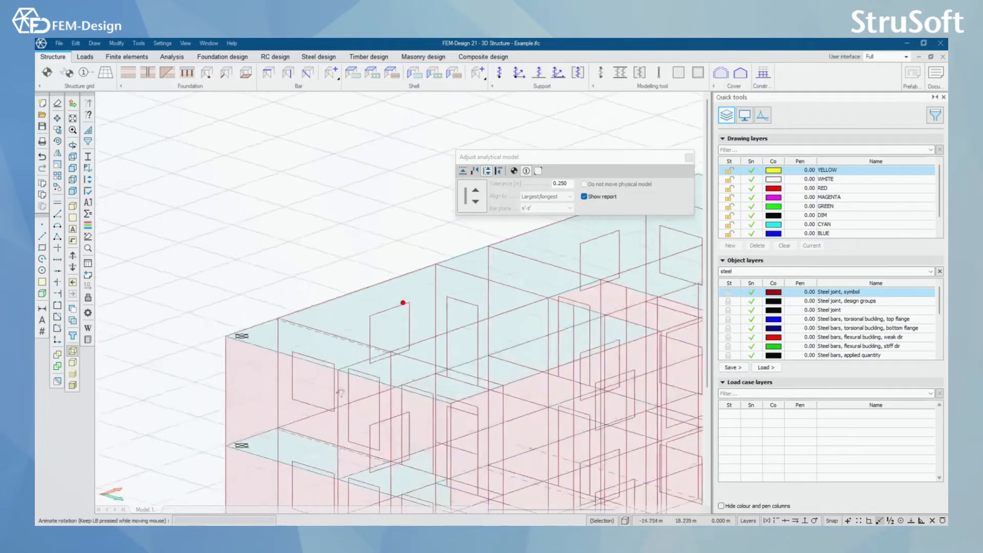
pyautogui.scroll(-2, 277, 390)
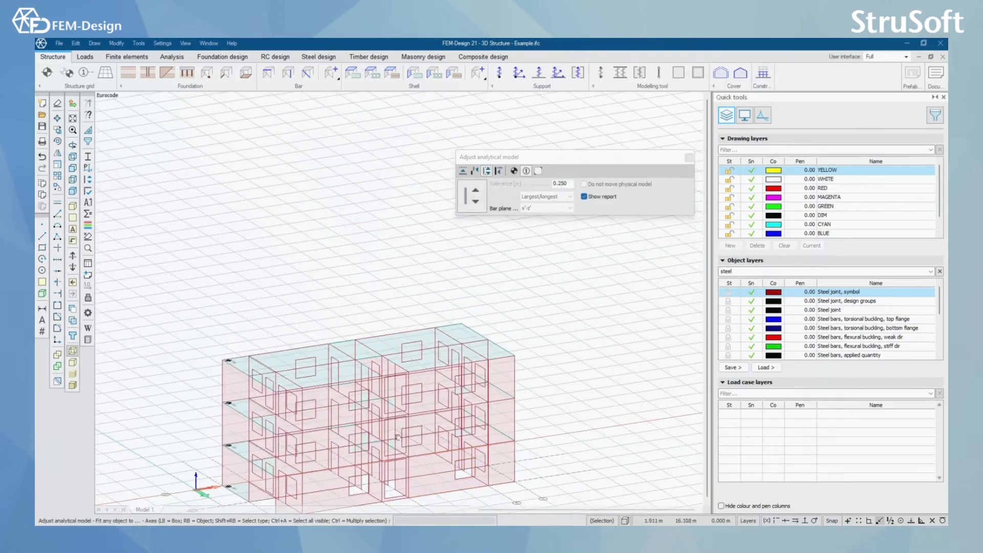
pyautogui.moveTo(277, 390); pyautogui.dragTo(248, 326, button='middle')
pyautogui.scroll(3, 280, 413)
pyautogui.keyDown('shift'); pyautogui.moveTo(279, 413); pyautogui.dragTo(258, 392, button='middle'); pyautogui.keyUp('shift')
pyautogui.scroll(1, 258, 391)
pyautogui.scroll(-3, 351, 393)
pyautogui.moveTo(351, 392); pyautogui.dragTo(351, 400, button='middle')
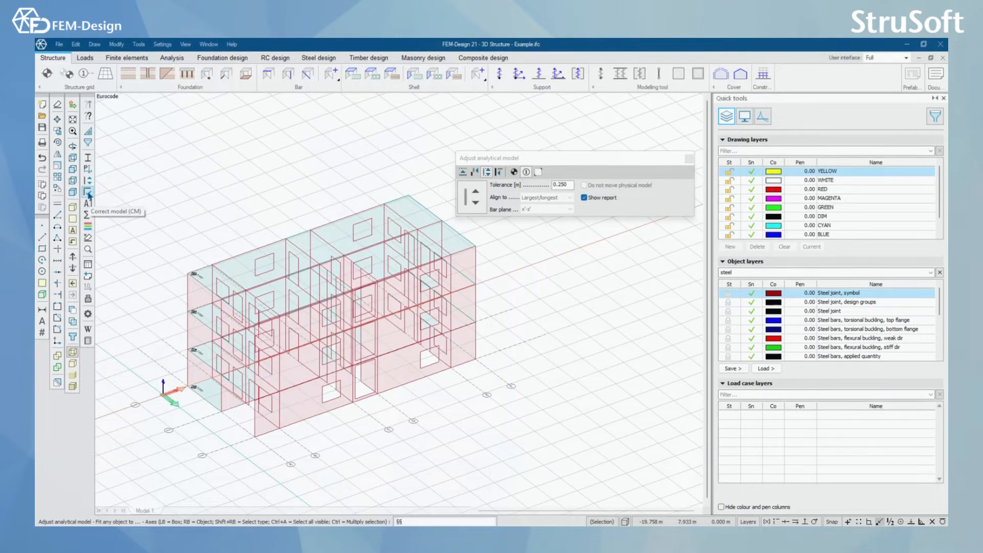
# Step: Run Correct model on the whole building with only Fix small areas and lines enabled, at a tolerance of 0.30 m
pyautogui.click(89, 194)
pyautogui.click(534, 144)
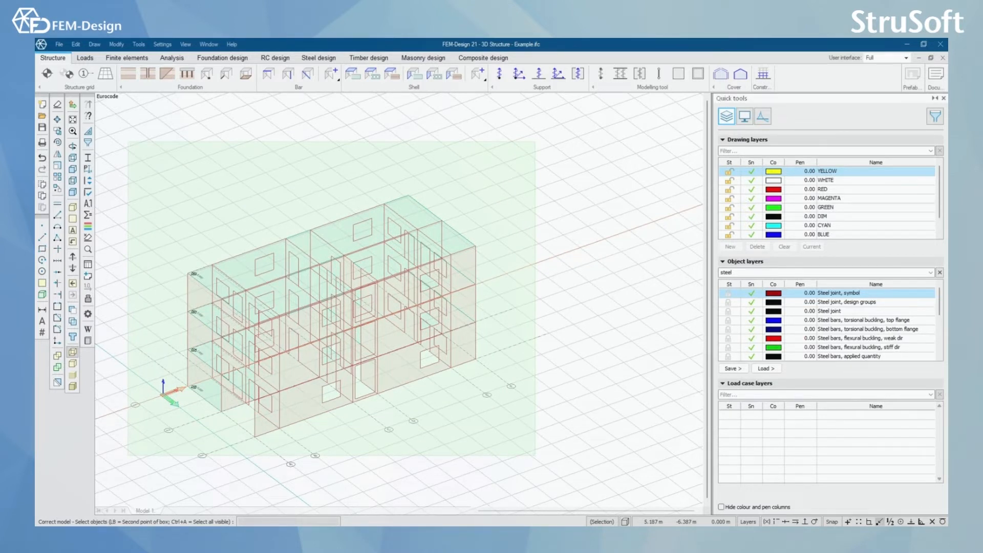
pyautogui.click(128, 455)
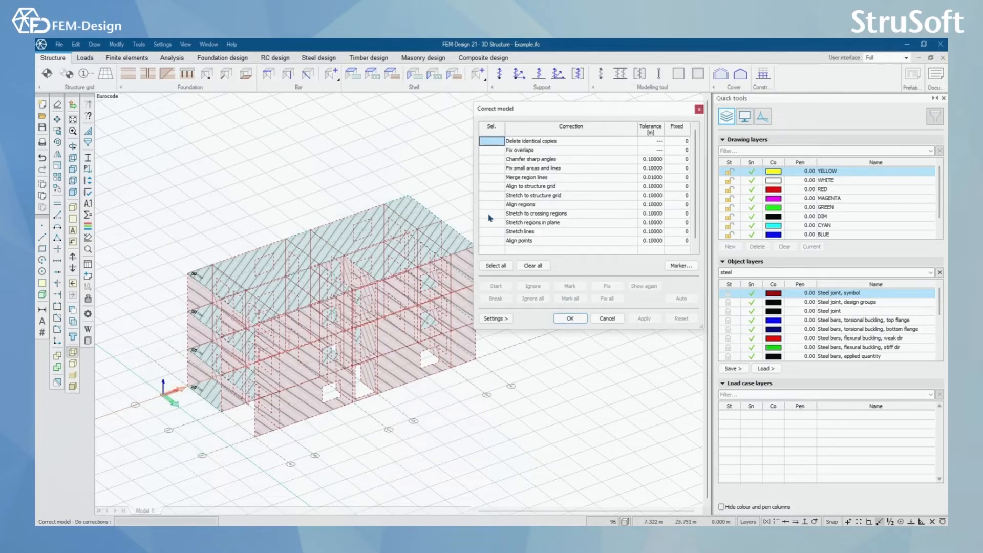
pyautogui.click(554, 150)
pyautogui.click(553, 160)
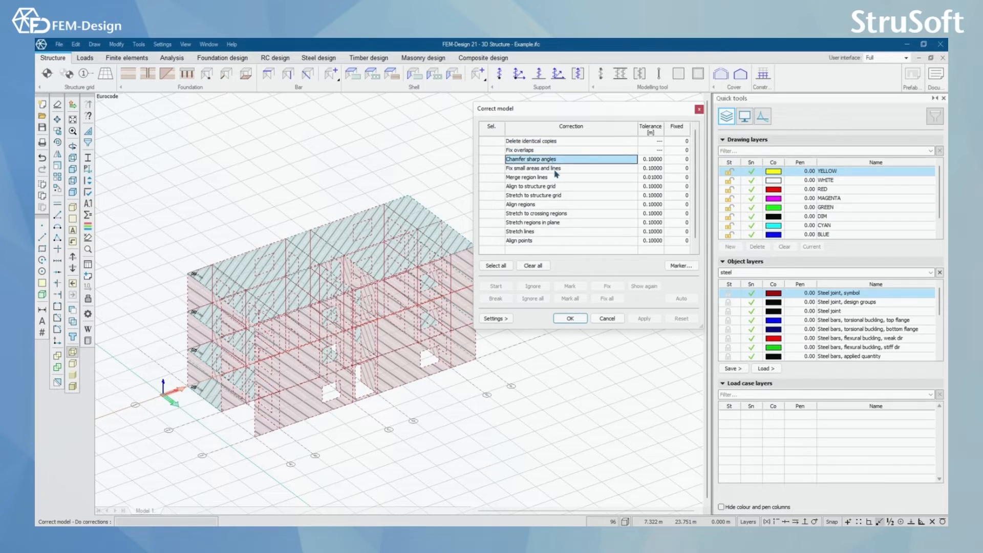
pyautogui.click(555, 169)
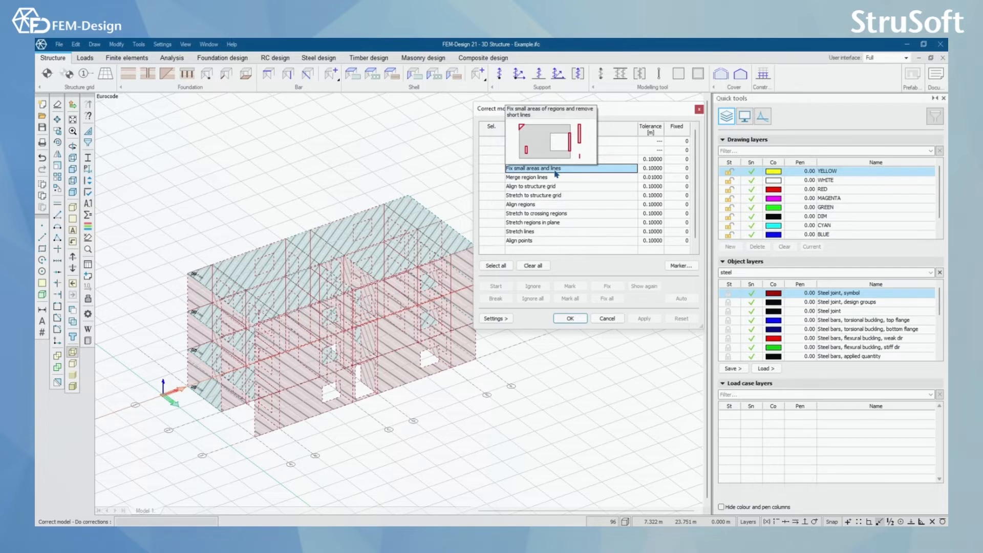
pyautogui.click(491, 169)
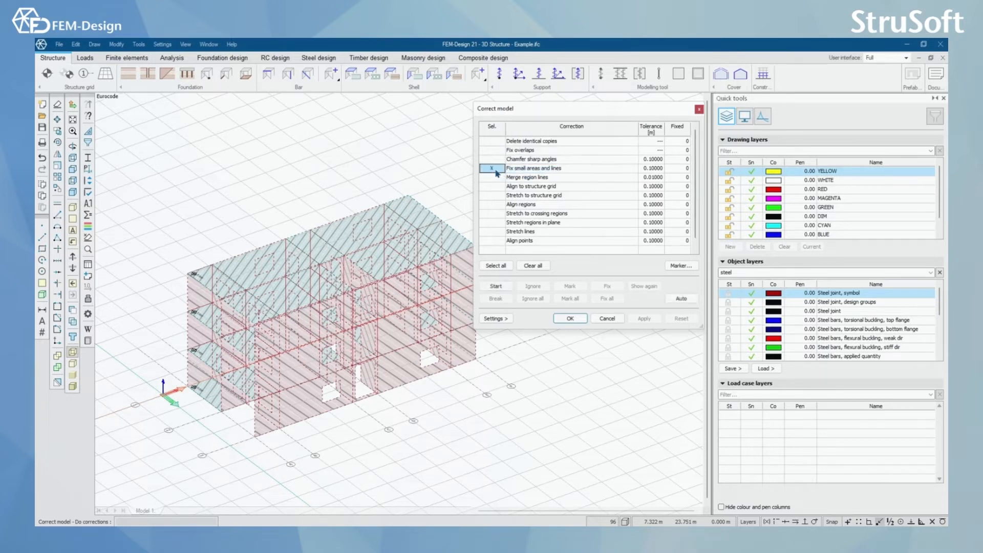
pyautogui.click(653, 169)
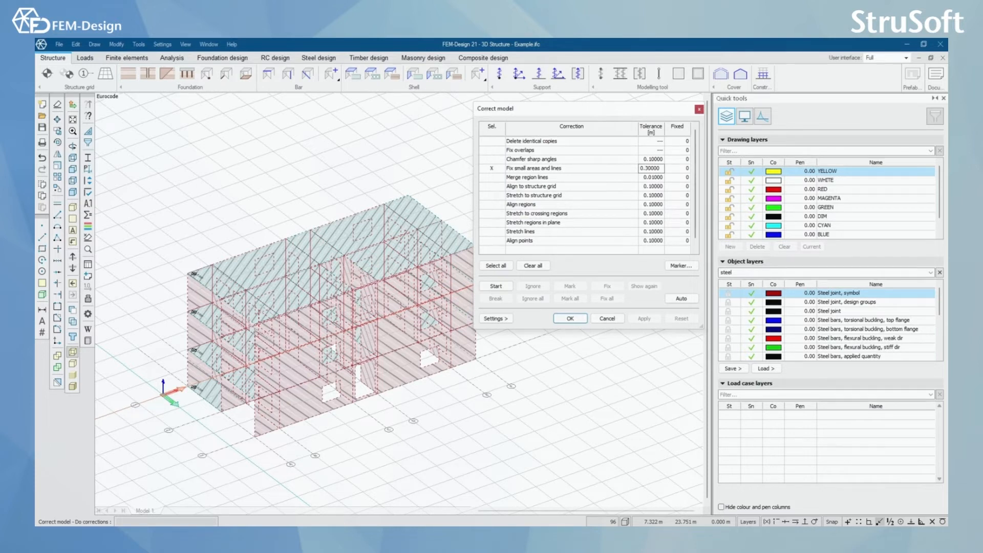
# Step: Start the small areas and lines check, mark all suspicious objects and fix them all
pyautogui.moveTo(599, 109); pyautogui.dragTo(652, 101)
pyautogui.click(552, 282)
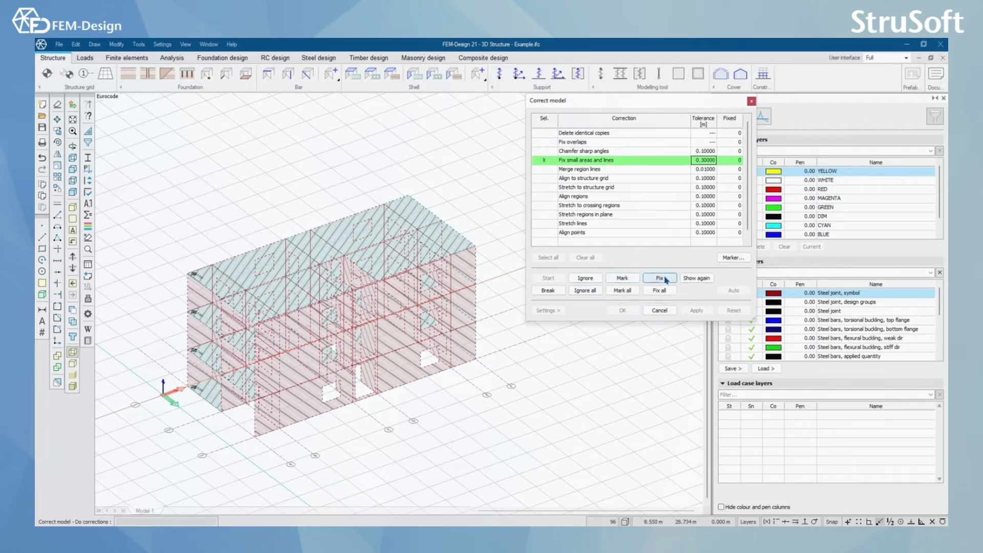
pyautogui.click(627, 293)
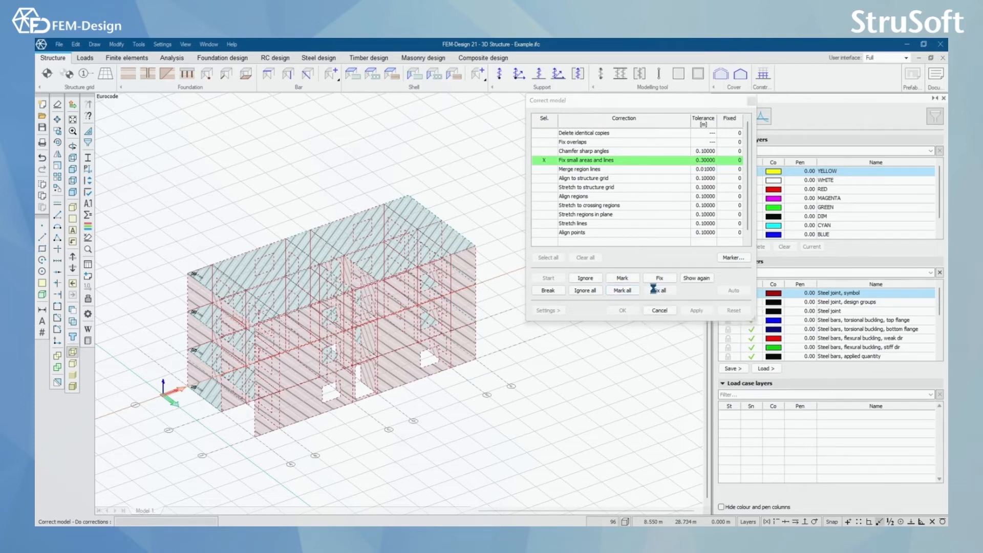
pyautogui.click(657, 291)
# Step: Examine the walls highlighted by the correction on the short end facade and around its openings
pyautogui.keyDown('shift'); pyautogui.moveTo(317, 421); pyautogui.dragTo(354, 393, button='middle'); pyautogui.keyUp('shift')
pyautogui.scroll(2, 352, 472)
pyautogui.scroll(5, 354, 393)
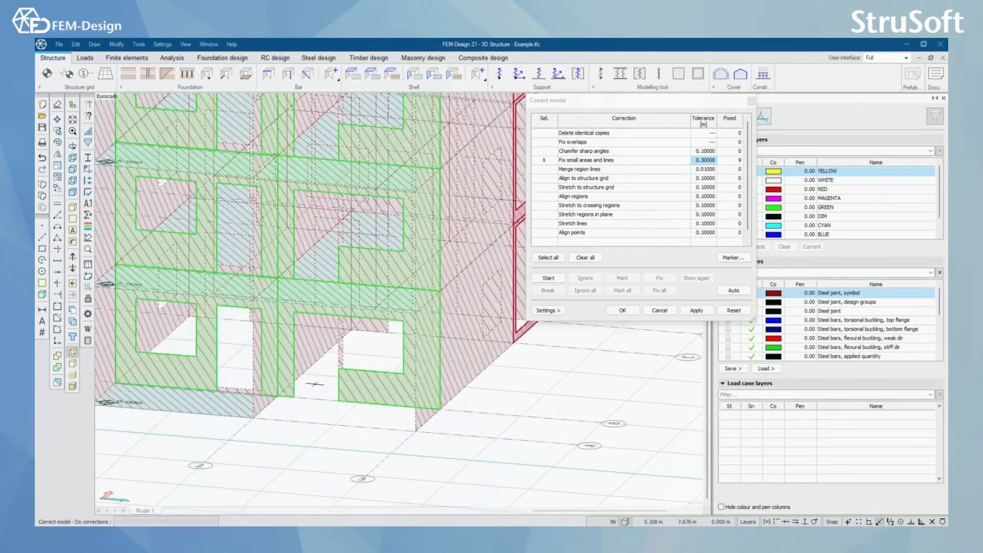
pyautogui.scroll(-2, 383, 398)
pyautogui.keyDown('shift'); pyautogui.moveTo(369, 410); pyautogui.dragTo(384, 446, button='middle'); pyautogui.keyUp('shift')
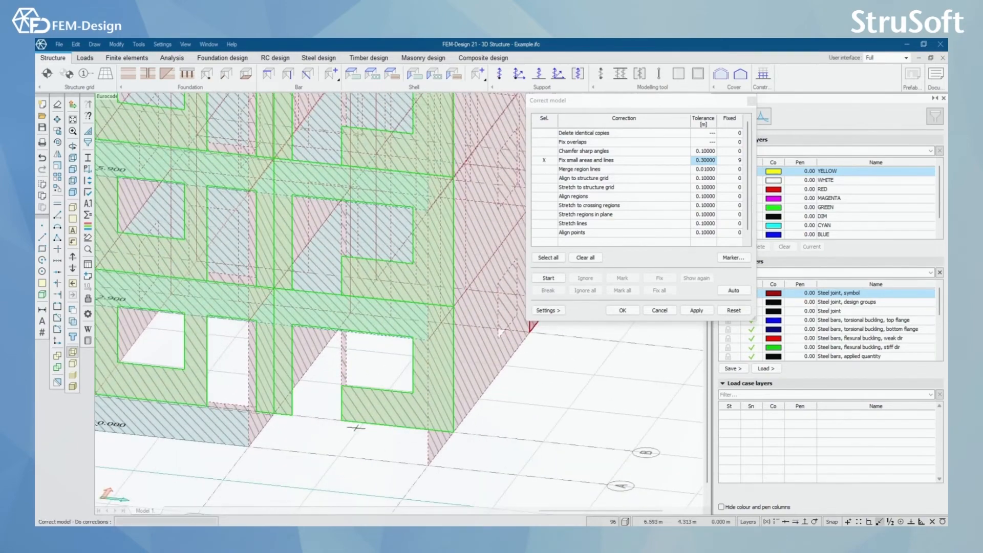
pyautogui.scroll(5, 357, 443)
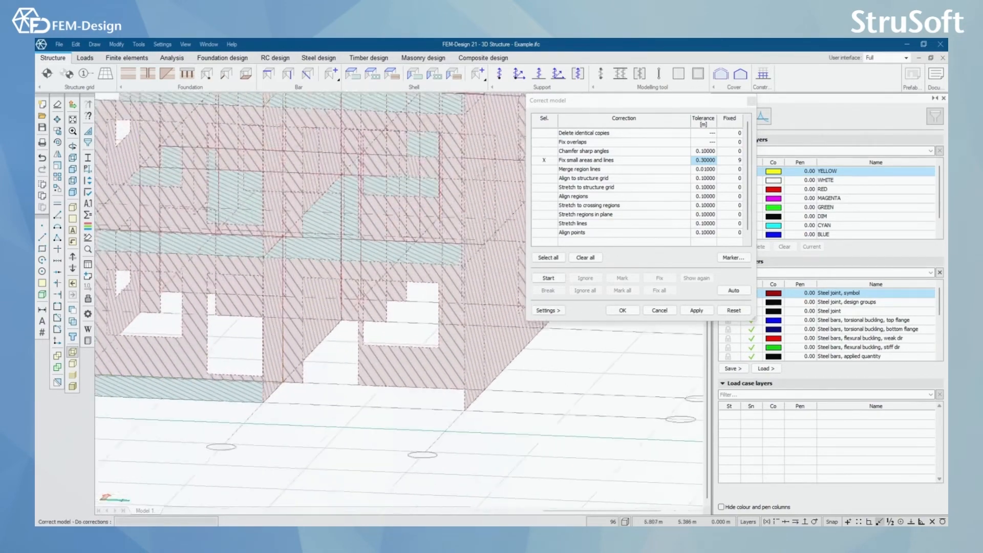
pyautogui.scroll(-2, 365, 350)
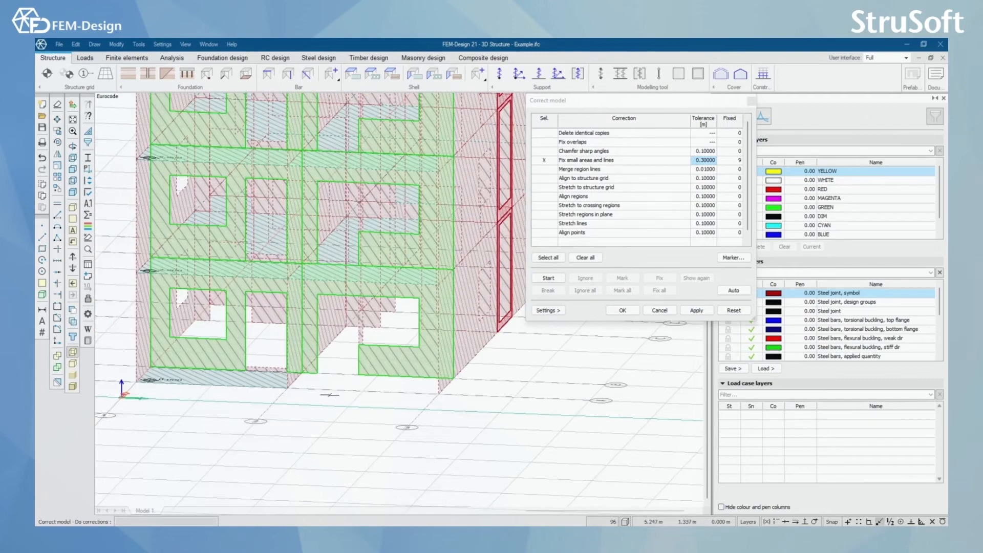
pyautogui.keyDown('shift'); pyautogui.moveTo(330, 395); pyautogui.dragTo(342, 397, button='middle'); pyautogui.keyUp('shift')
pyautogui.scroll(4, 323, 386)
pyautogui.scroll(-2, 318, 370)
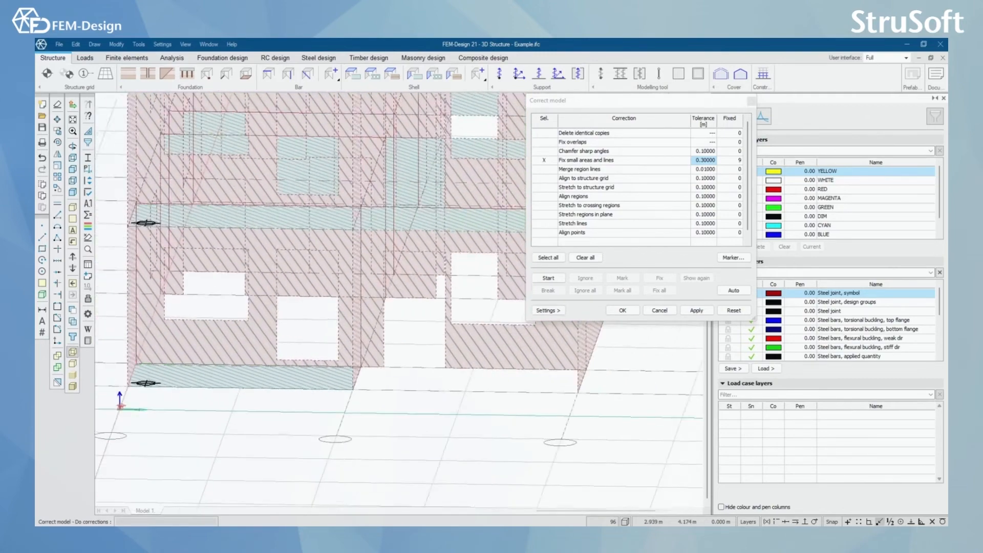
pyautogui.scroll(-4, 318, 370)
# Step: Examine the narrow highlighted wall frames stacked over the storeys on the long facade
pyautogui.keyDown('shift'); pyautogui.moveTo(333, 378); pyautogui.dragTo(436, 382, button='middle'); pyautogui.keyUp('shift')
pyautogui.scroll(2, 383, 218)
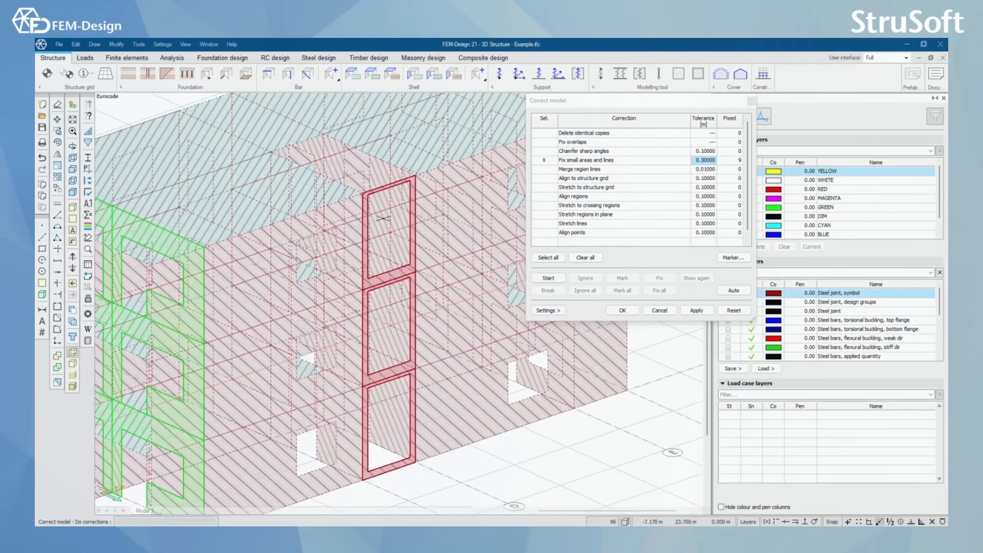
pyautogui.scroll(2, 390, 250)
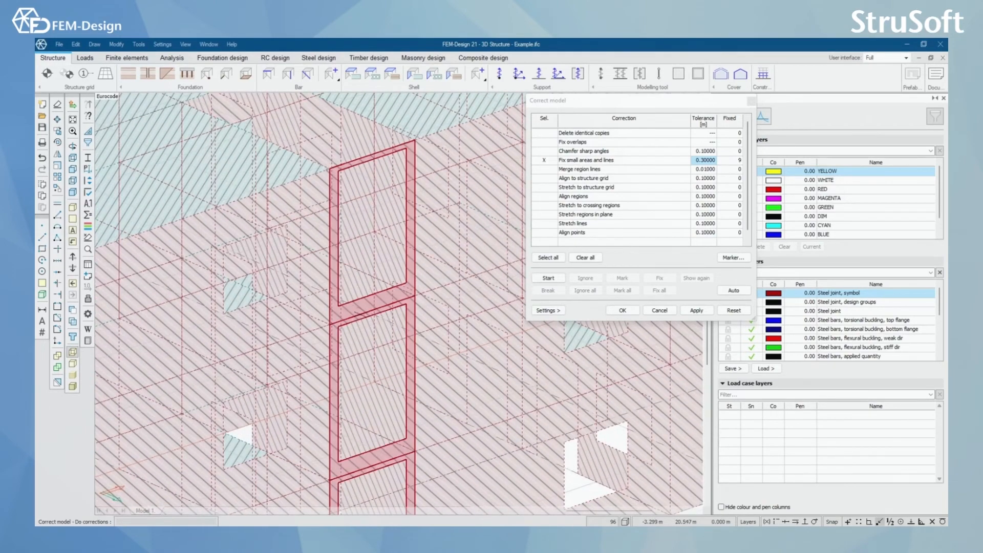
pyautogui.scroll(-5, 370, 302)
pyautogui.scroll(4, 370, 307)
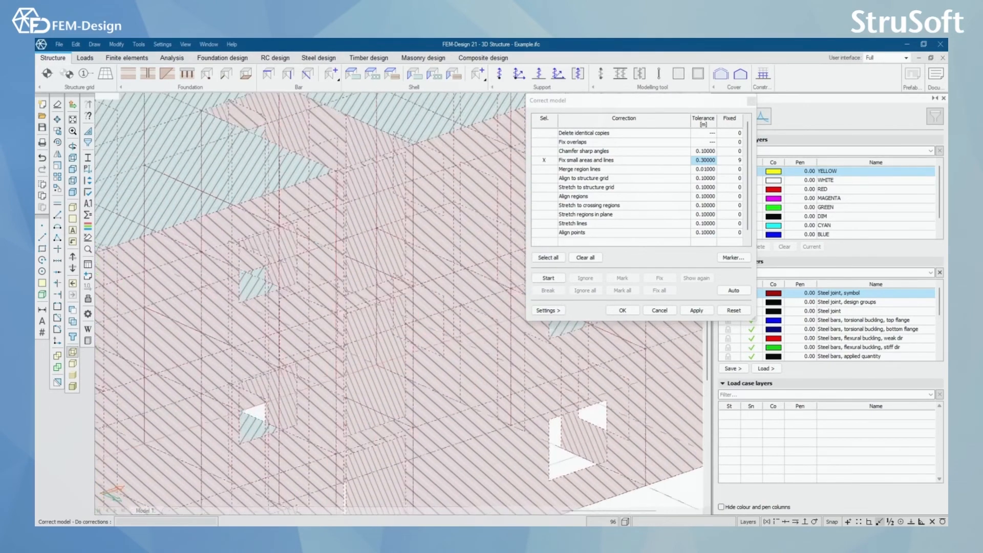
pyautogui.scroll(1, 371, 291)
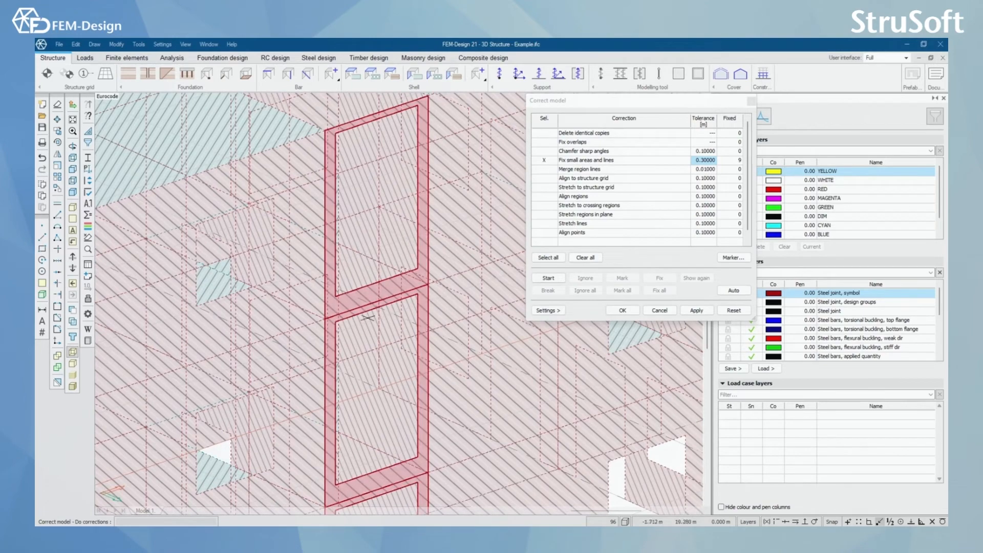
# Step: Apply the small areas and lines corrections to the building and close the correction settings
pyautogui.scroll(-6, 379, 297)
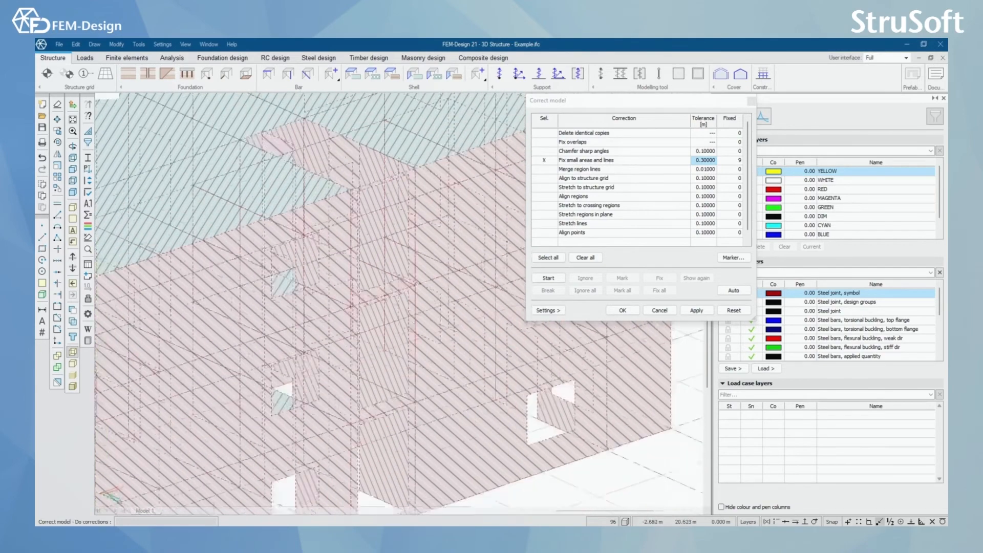
pyautogui.scroll(-3, 420, 349)
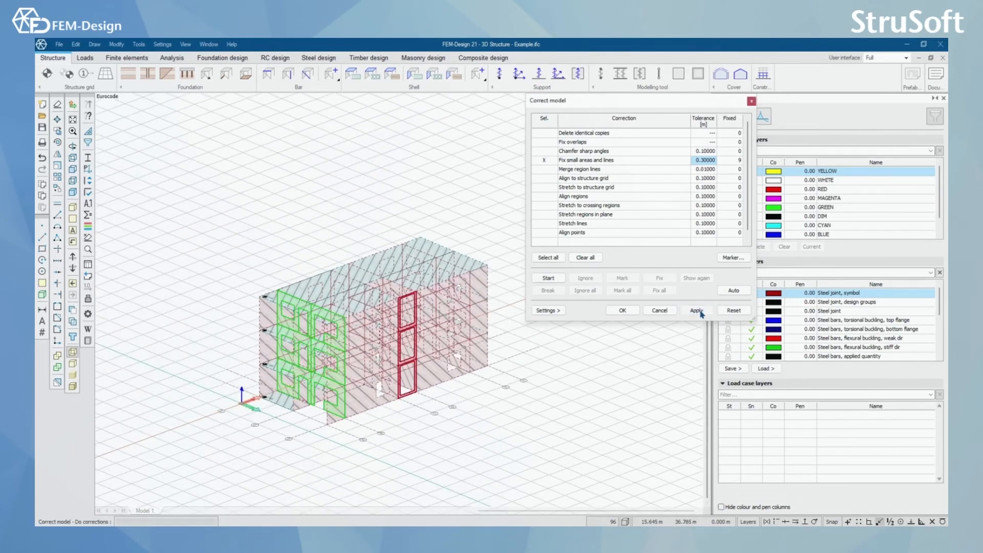
pyautogui.click(623, 310)
# Step: Examine the corrected building from several sides, including the end facade and the opening in the long facade
pyautogui.scroll(8, 510, 344)
pyautogui.moveTo(392, 408)
pyautogui.keyDown('shift'); pyautogui.mouseDown(button='middle')
pyautogui.moveTo(517, 405)
pyautogui.moveTo(376, 415)
pyautogui.mouseUp(button='middle'); pyautogui.keyUp('shift')
pyautogui.scroll(-6, 378, 413)
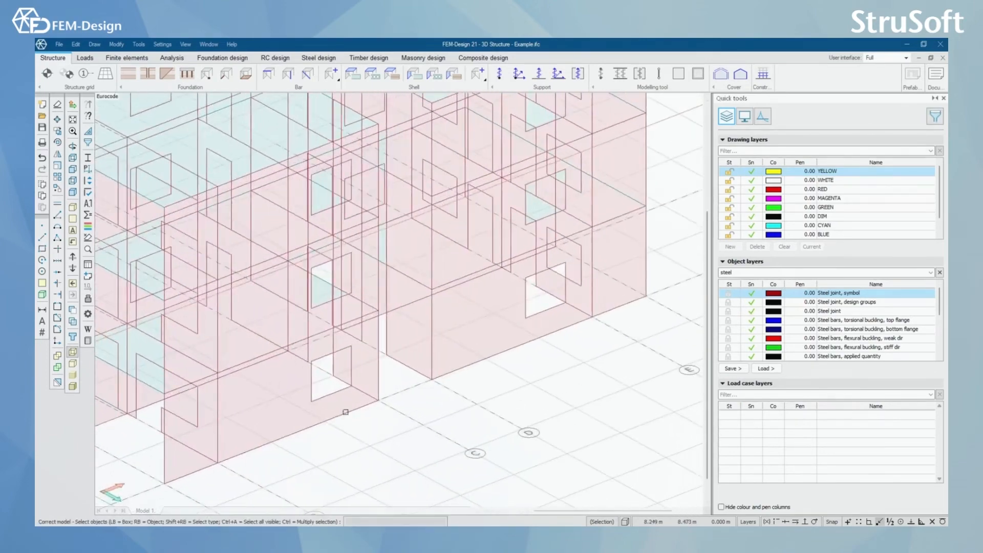
pyautogui.scroll(2, 387, 406)
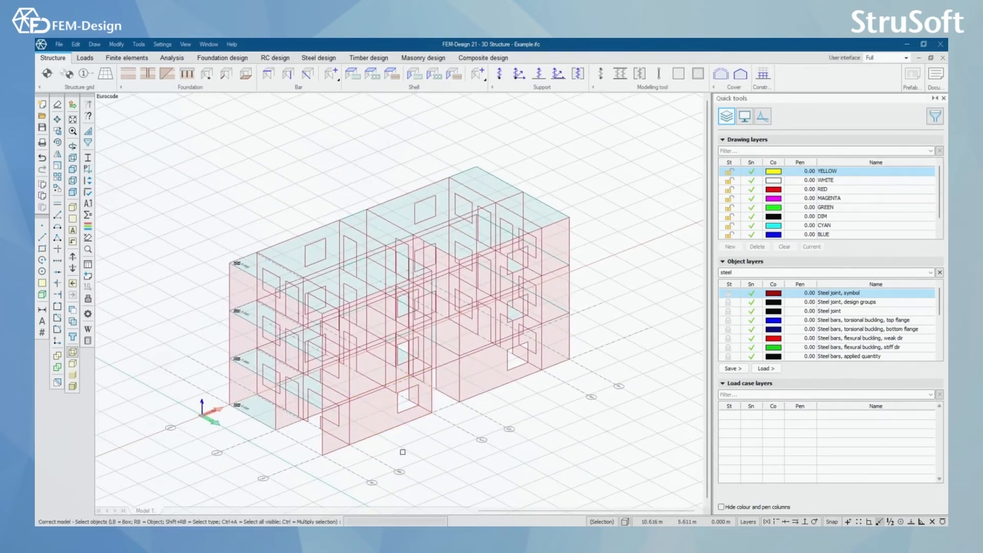
pyautogui.keyDown('shift'); pyautogui.moveTo(402, 452); pyautogui.dragTo(391, 448, button='middle'); pyautogui.keyUp('shift')
pyautogui.scroll(2, 335, 315)
pyautogui.scroll(-2, 338, 320)
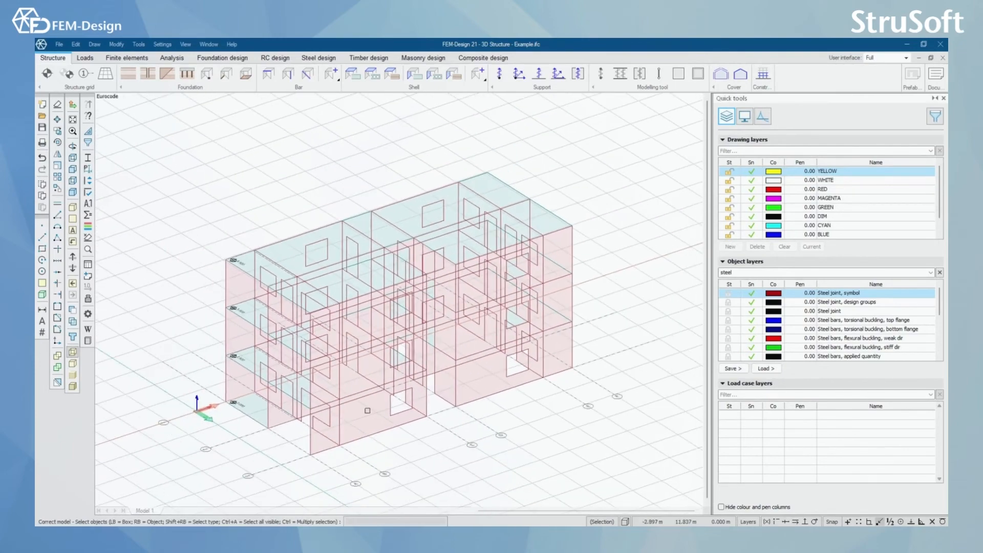
pyautogui.moveTo(367, 411); pyautogui.dragTo(391, 394, button='middle')
pyautogui.scroll(4, 340, 400)
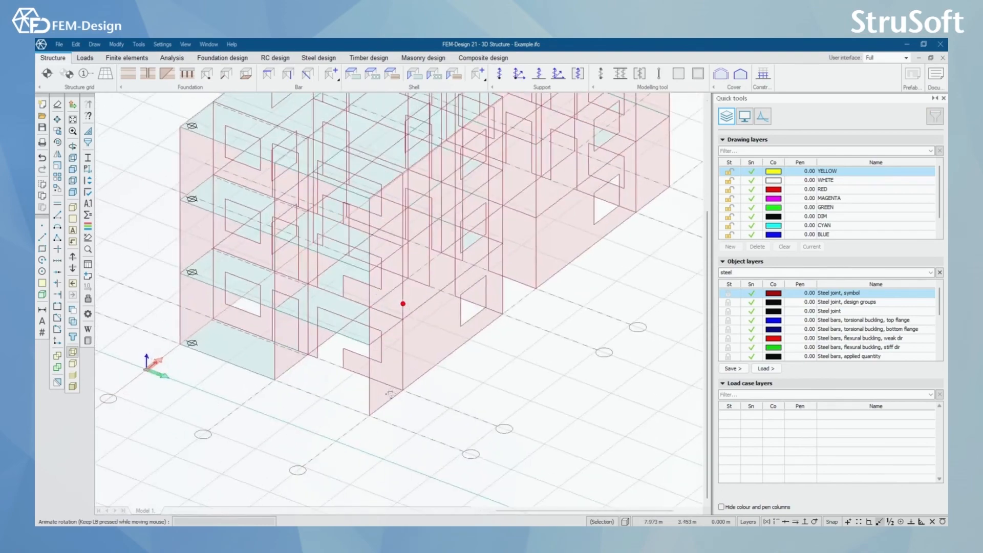
pyautogui.scroll(-3, 544, 346)
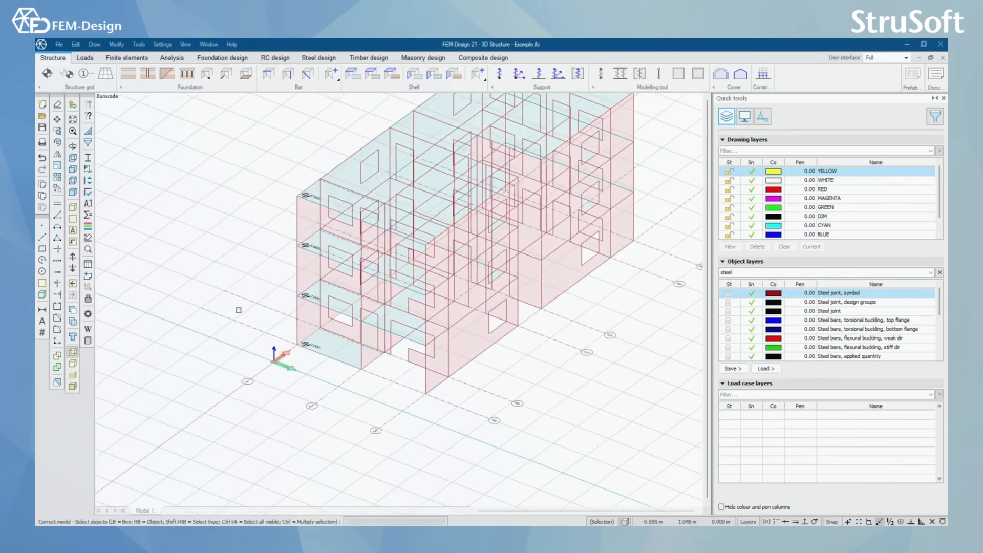
pyautogui.scroll(-2, 361, 330)
pyautogui.keyDown('shift'); pyautogui.moveTo(402, 303); pyautogui.dragTo(454, 315, button='middle'); pyautogui.keyUp('shift')
pyautogui.moveTo(452, 389)
pyautogui.keyDown('shift'); pyautogui.mouseDown(button='middle')
pyautogui.moveTo(377, 389)
pyautogui.moveTo(461, 380)
pyautogui.mouseUp(button='middle'); pyautogui.keyUp('shift')
pyautogui.moveTo(402, 378); pyautogui.dragTo(333, 415, button='middle')
pyautogui.scroll(2, 320, 408)
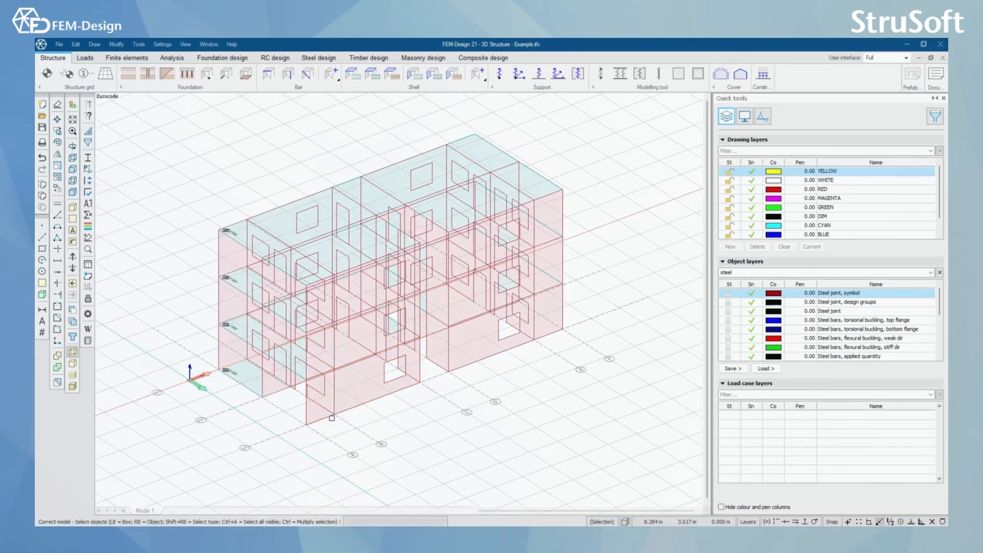